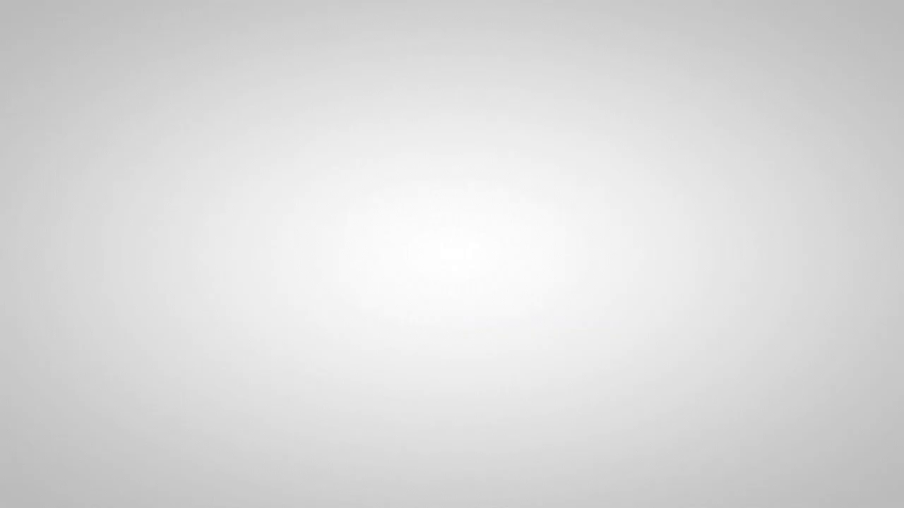
pyautogui.click(437, 278)
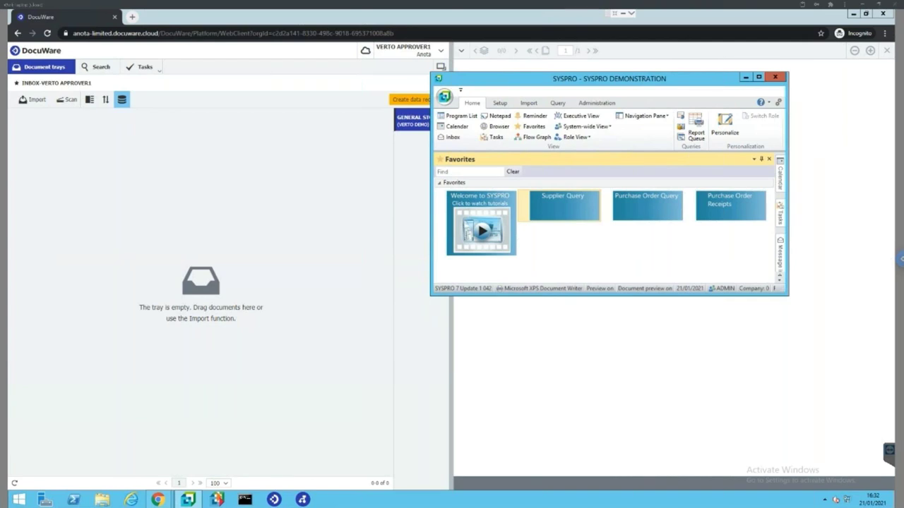
# Step: Look up supplier 1027 in the SYSPRO Supplier Query and view its name
pyautogui.click(563, 204)
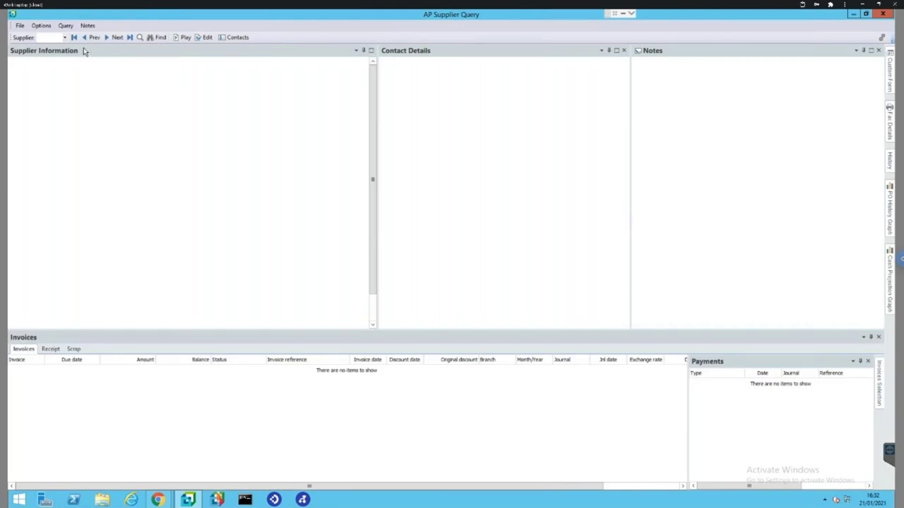
pyautogui.write('1027')
pyautogui.press('Return')
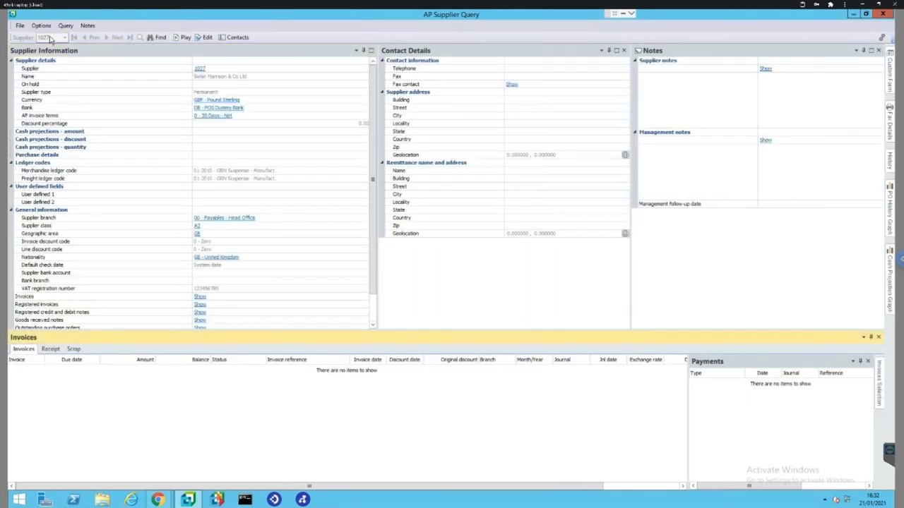
pyautogui.click(218, 79)
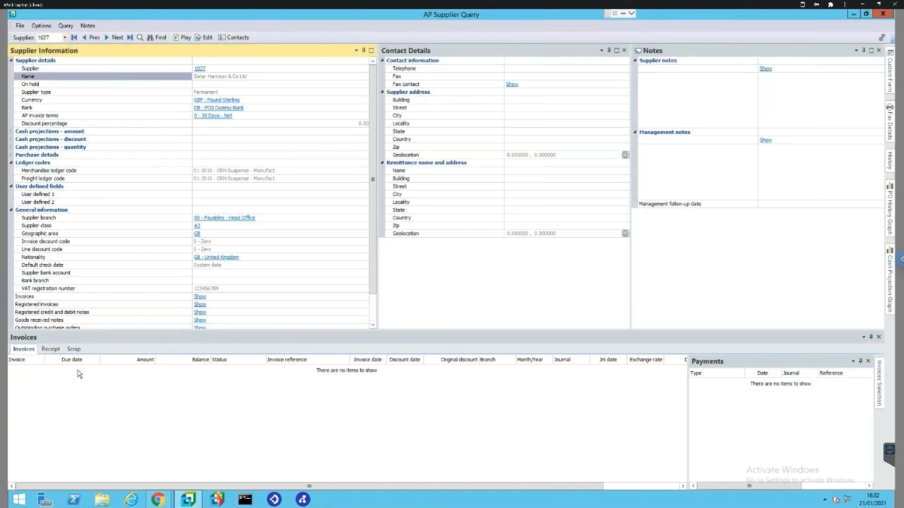
# Step: View the record of supplier 1028 and close the supplier query
pyautogui.click(98, 39)
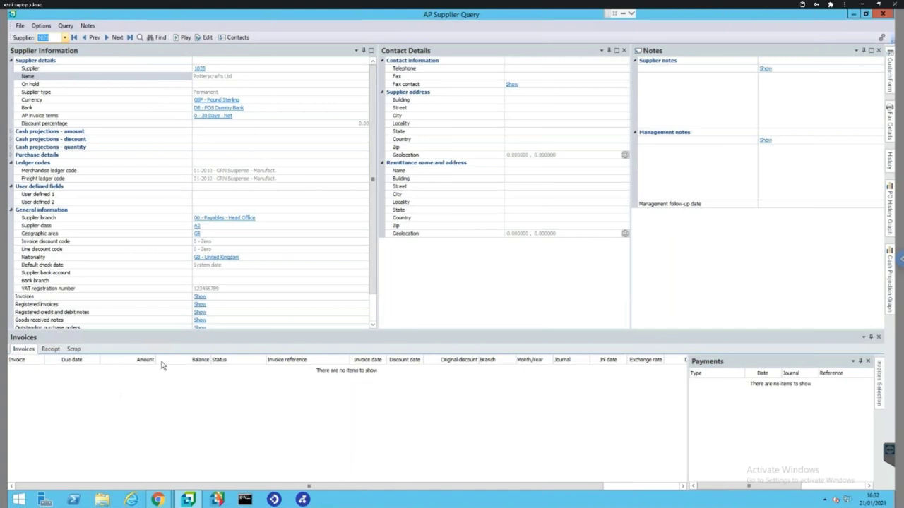
pyautogui.click(883, 15)
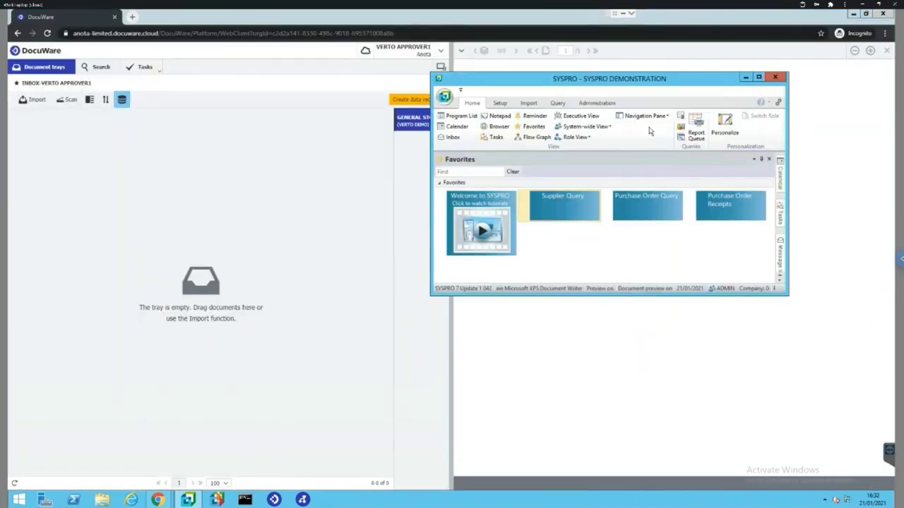
# Step: Switch to the DocuWare session of the VERTO AP1 account and view document 01 in its inbox tray
pyautogui.click(174, 198)
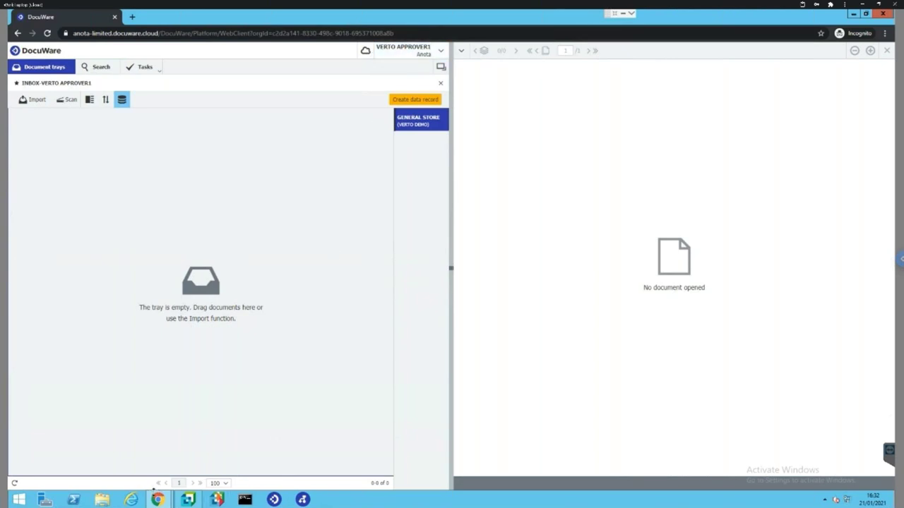
pyautogui.moveTo(157, 489)
pyautogui.click(125, 455)
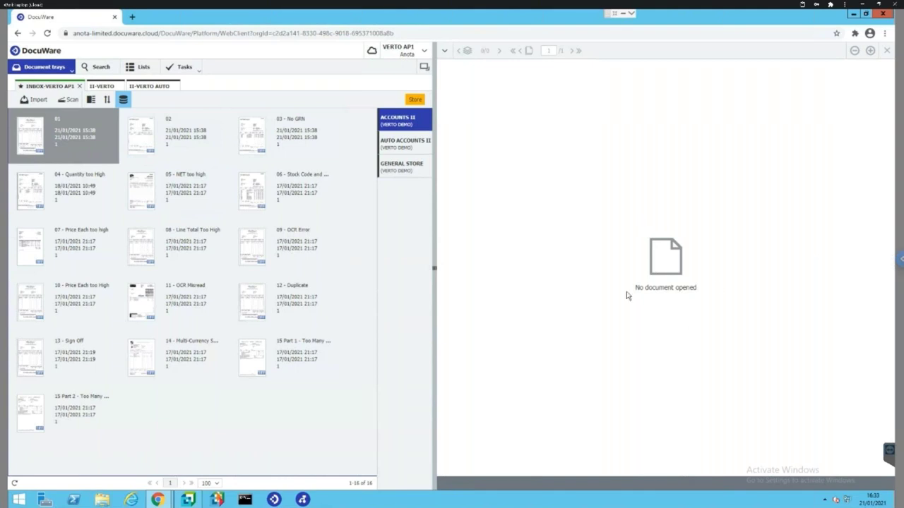
pyautogui.click(39, 150)
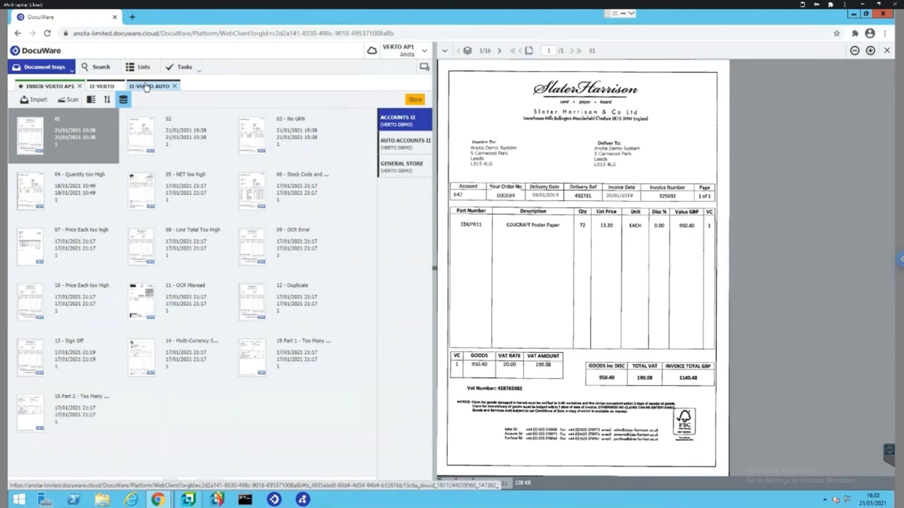
# Step: Run the VERTO DEMO general search without any criteria and return to the search form
pyautogui.click(102, 72)
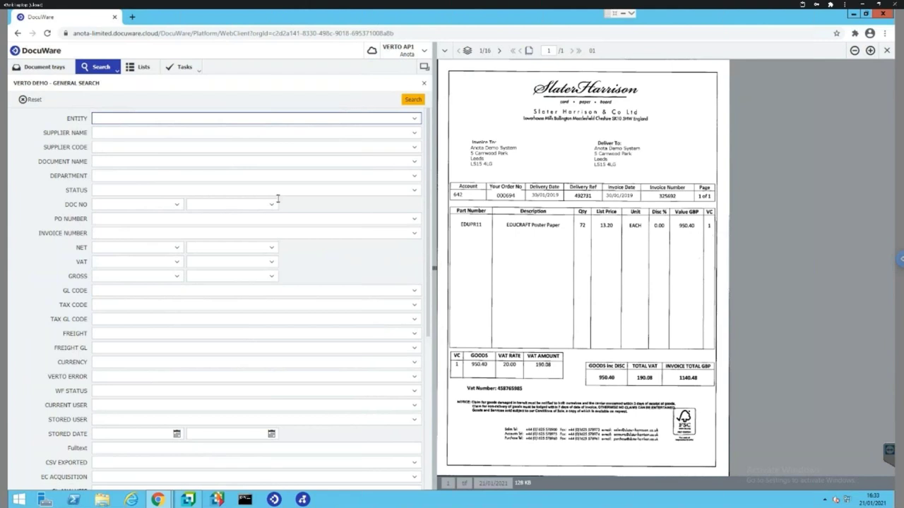
pyautogui.click(413, 100)
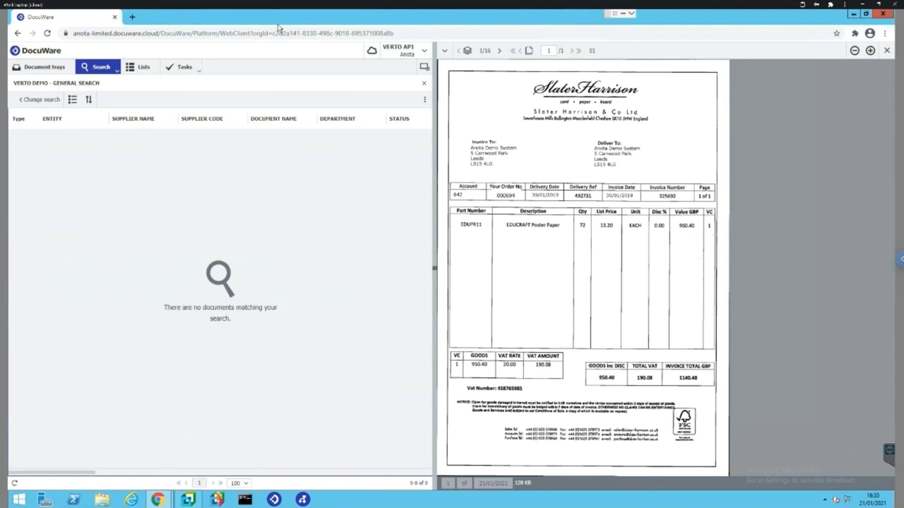
pyautogui.click(58, 99)
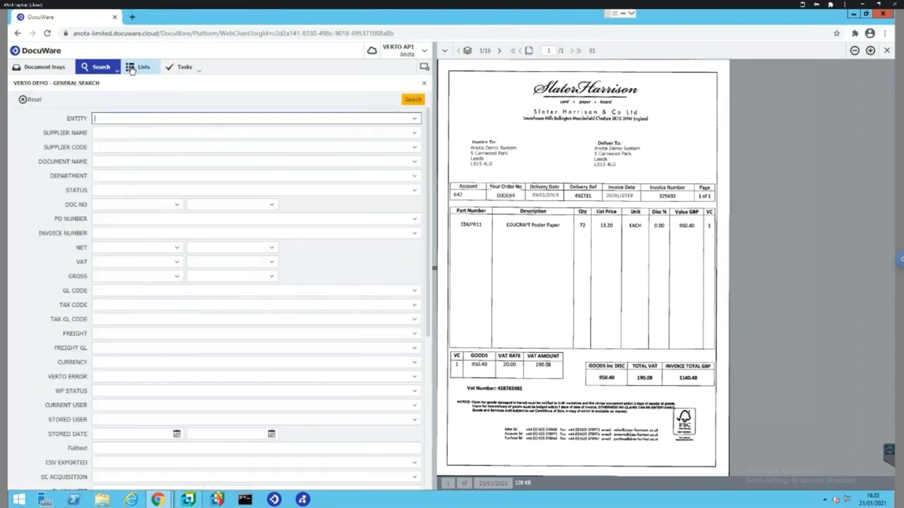
# Step: Review the Awaiting IC, Posting and Missing Supplier lists and check the account's assigned tasks
pyautogui.click(136, 67)
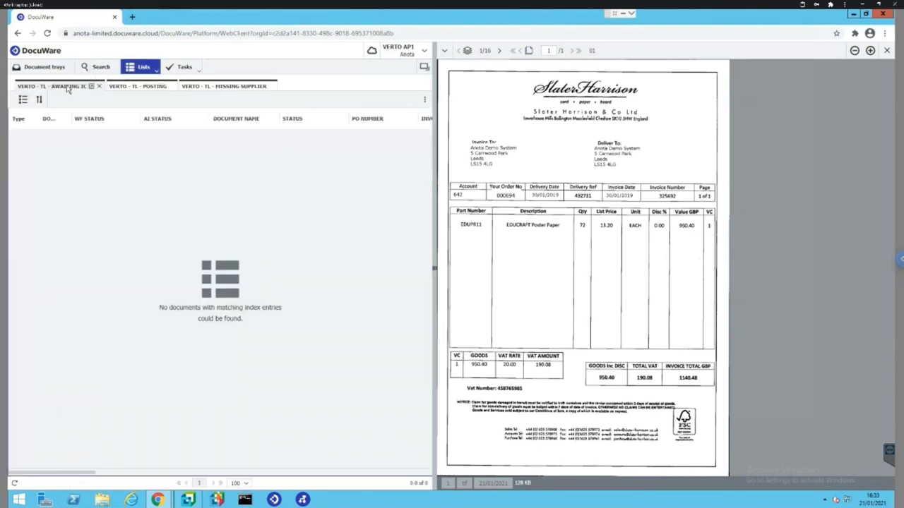
pyautogui.click(141, 87)
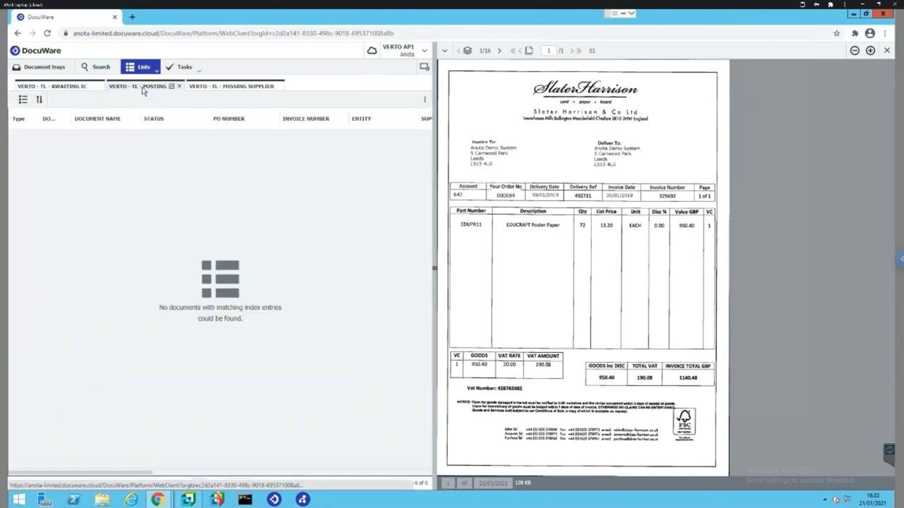
pyautogui.click(223, 86)
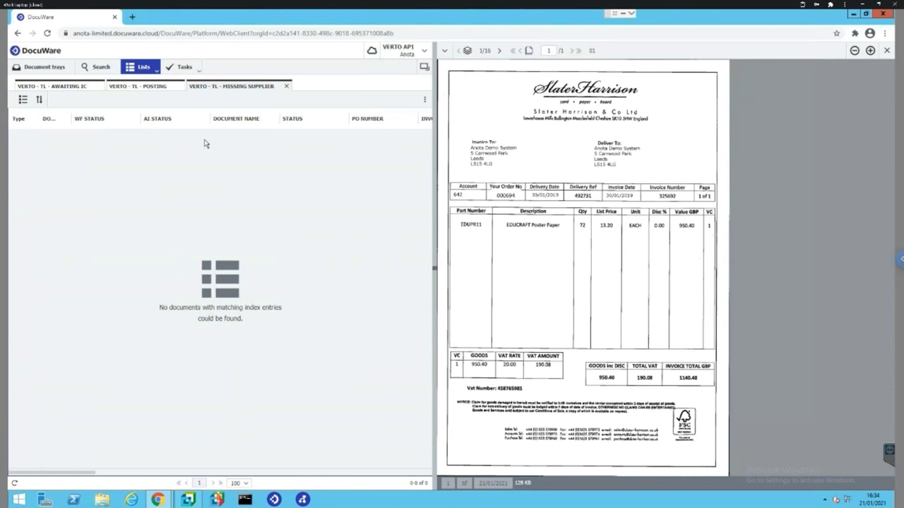
pyautogui.click(185, 75)
pyautogui.click(185, 82)
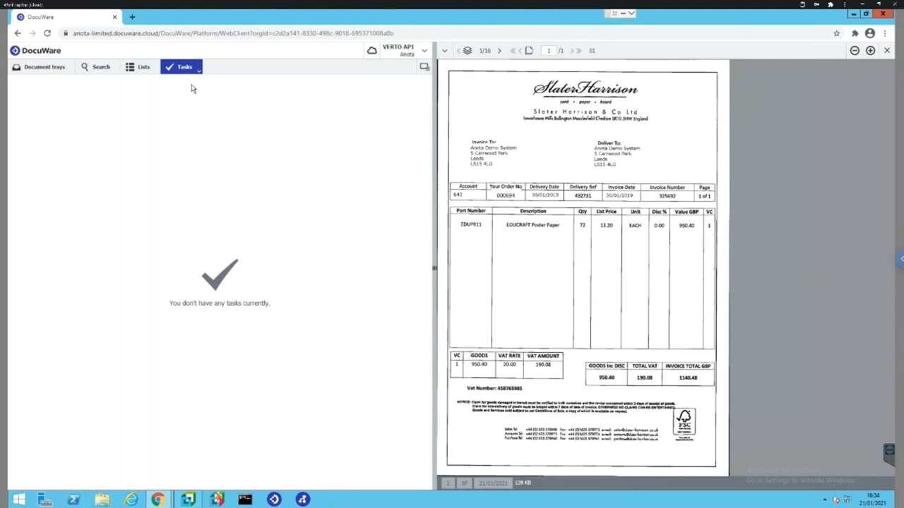
# Step: Return to the document trays and preview the invoices in documents 02 and 01
pyautogui.click(45, 70)
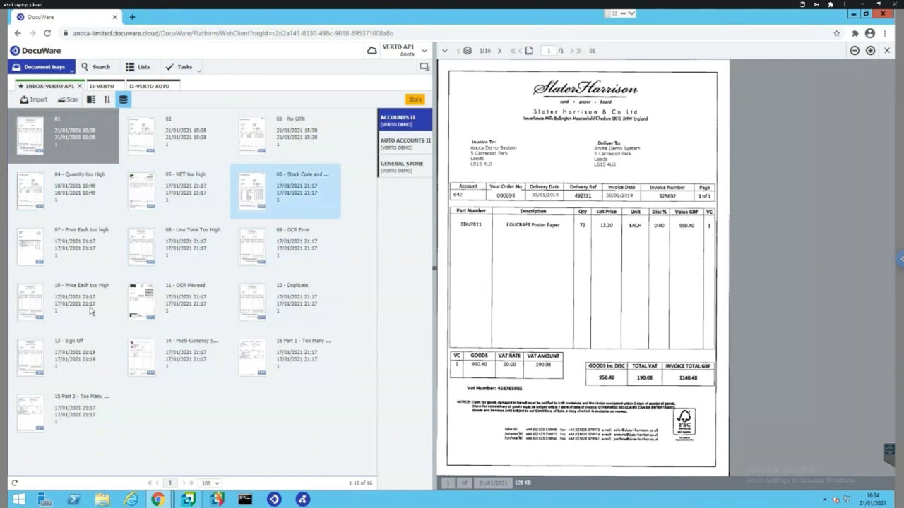
pyautogui.click(193, 126)
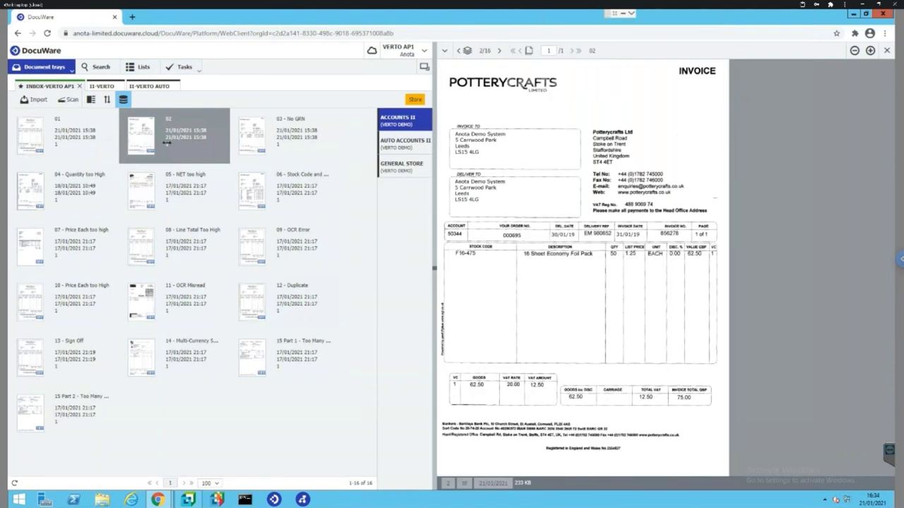
pyautogui.click(74, 133)
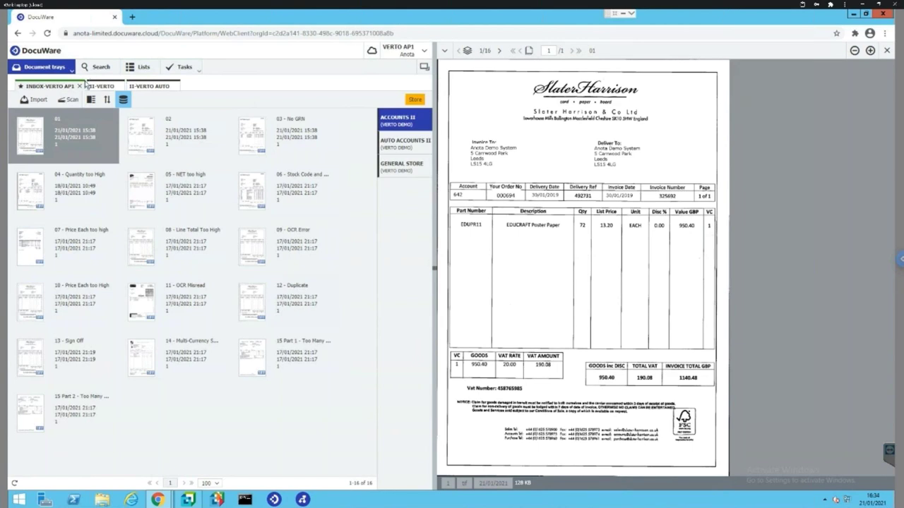
# Step: Clip documents 01 and 02 in the inbox tray together into one document
pyautogui.moveTo(60, 138); pyautogui.dragTo(87, 148)
pyautogui.keyDown('ctrl'); pyautogui.click(136, 146); pyautogui.keyUp('ctrl')
pyautogui.rightClick(138, 150)
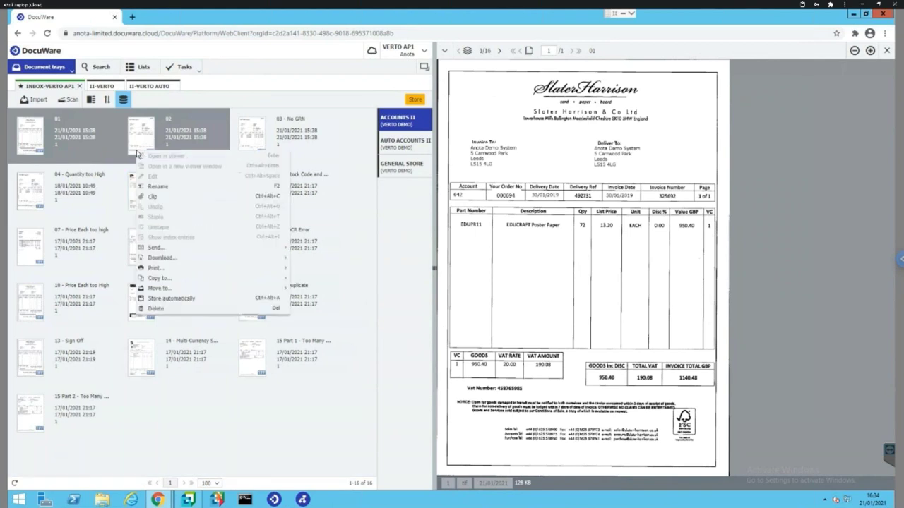
pyautogui.click(148, 197)
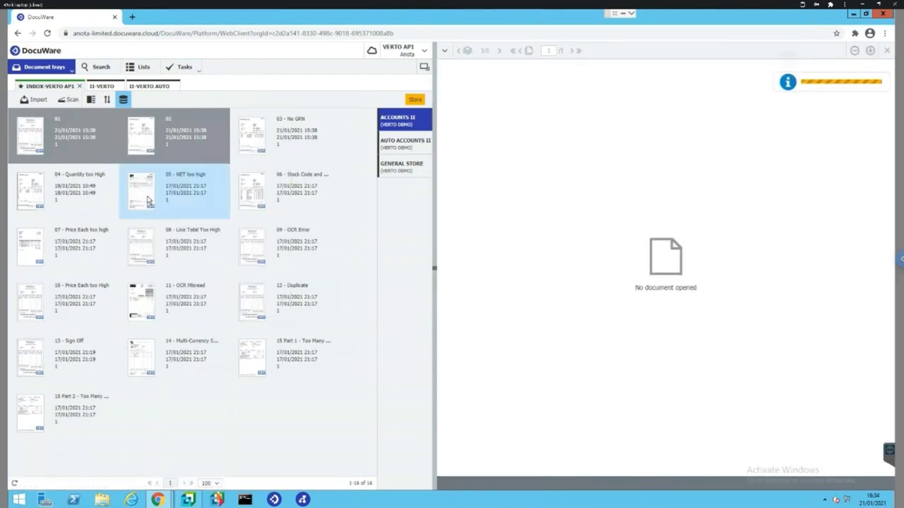
# Step: View the clipped document 01 and page between its two clipped files
pyautogui.click(56, 148)
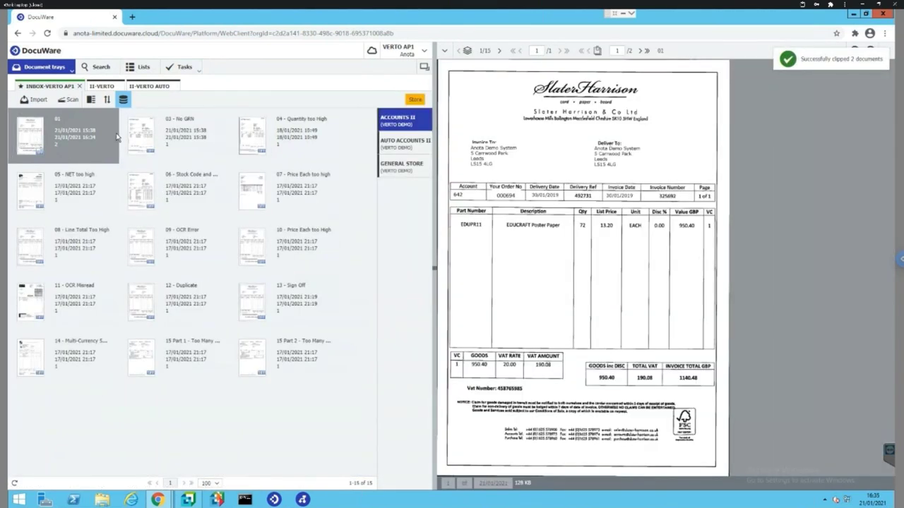
pyautogui.click(639, 50)
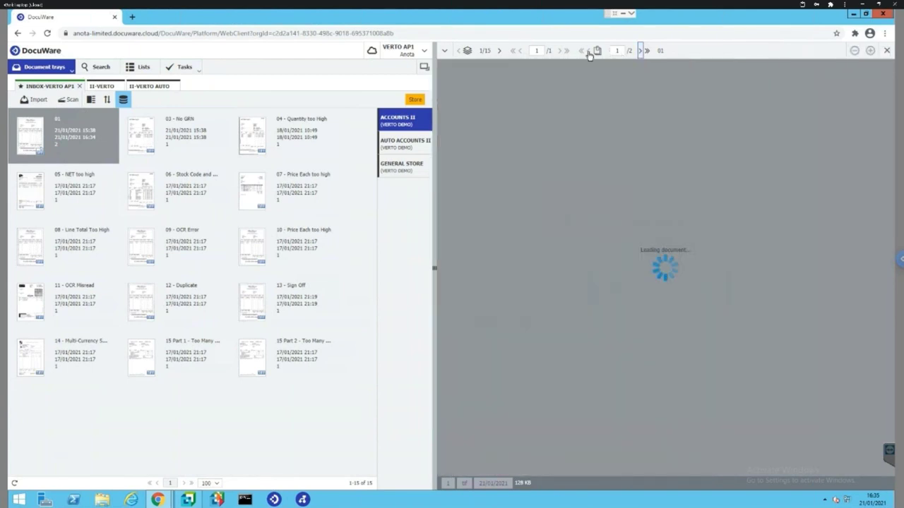
pyautogui.click(588, 51)
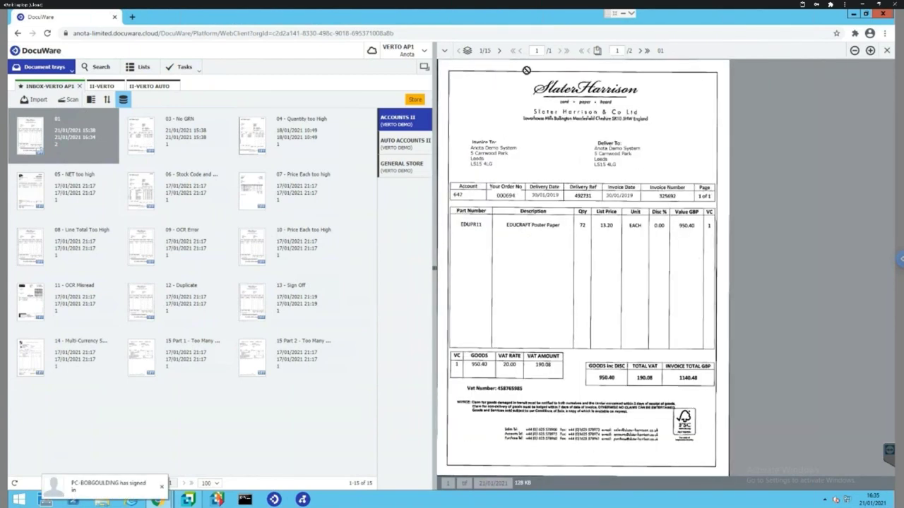
# Step: Unclip document 01 into its separate invoices
pyautogui.rightClick(82, 150)
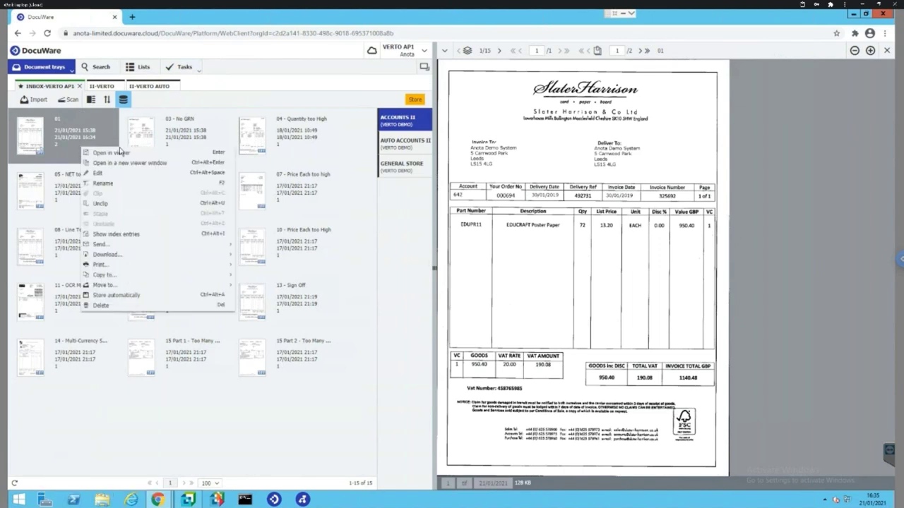
pyautogui.click(101, 202)
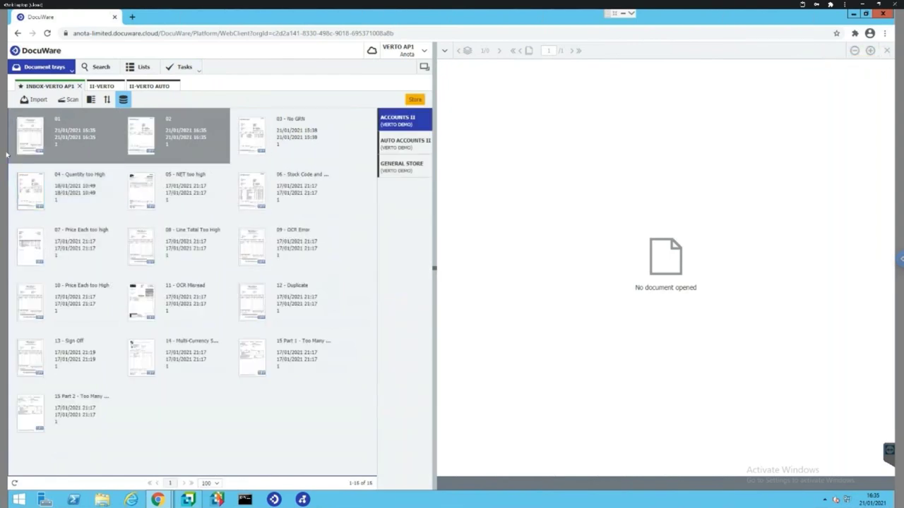
# Step: Move document 01 from the inbox to the II-VERTO AUTO tray and open it there
pyautogui.click(85, 152)
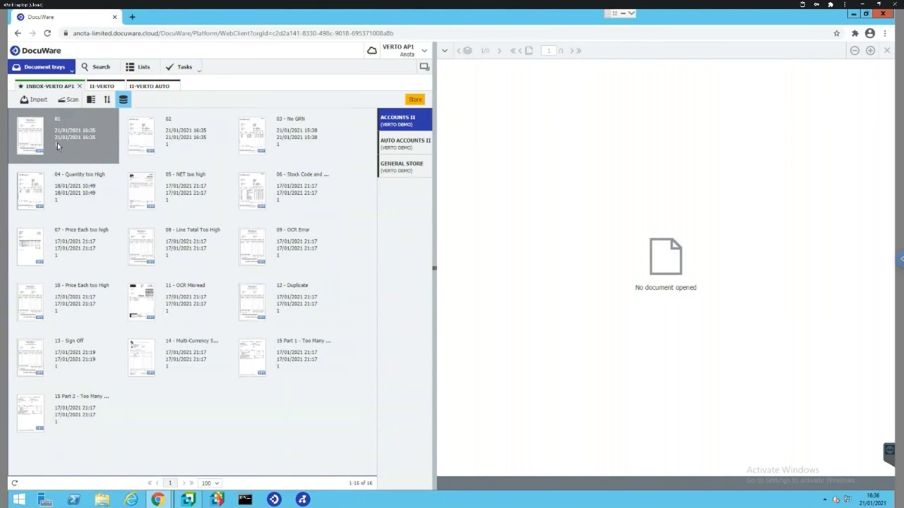
pyautogui.moveTo(64, 146); pyautogui.dragTo(149, 91)
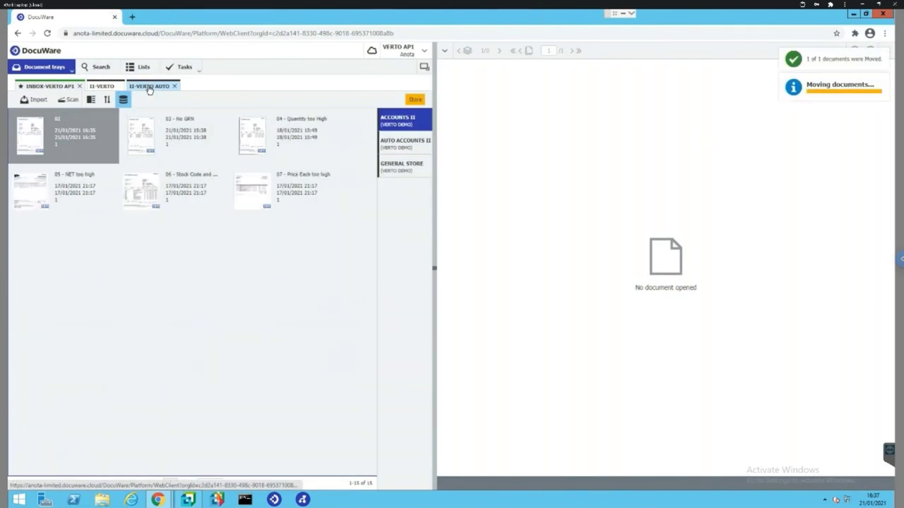
pyautogui.click(149, 87)
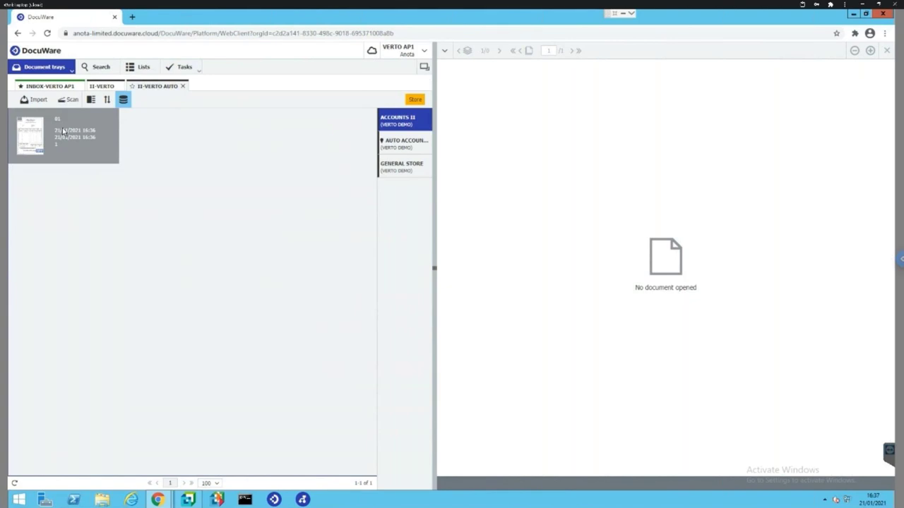
pyautogui.click(63, 130)
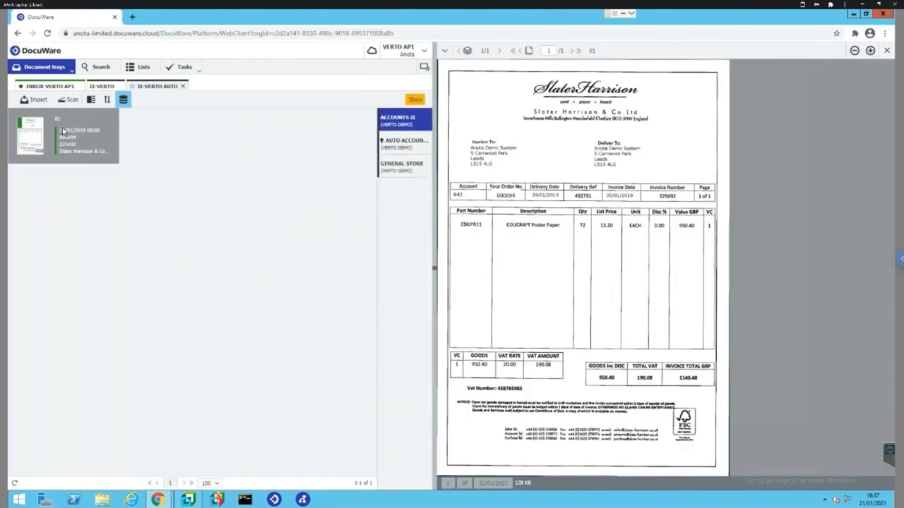
# Step: View the extracted index data of document 01 and start storing it with the Auto Accounts II dialog
pyautogui.moveTo(54, 133); pyautogui.dragTo(24, 125)
pyautogui.moveTo(63, 144)
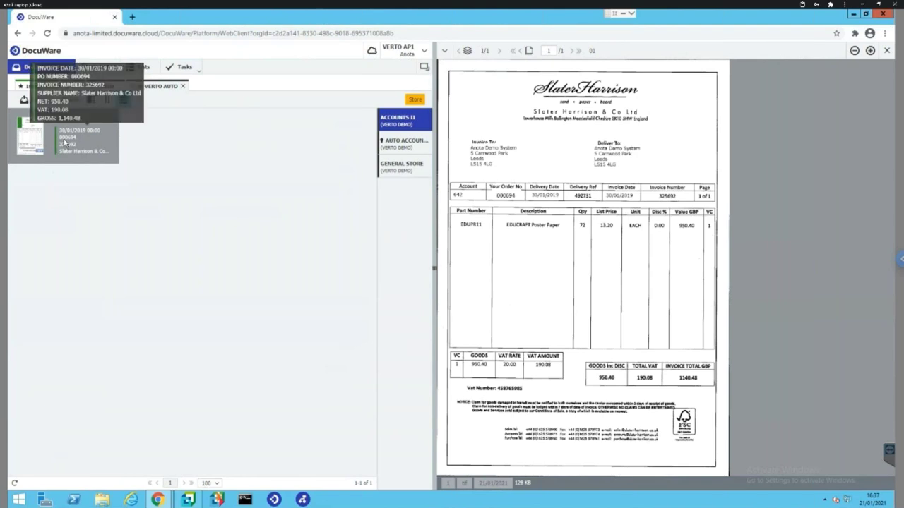
pyautogui.moveTo(61, 155); pyautogui.dragTo(399, 154)
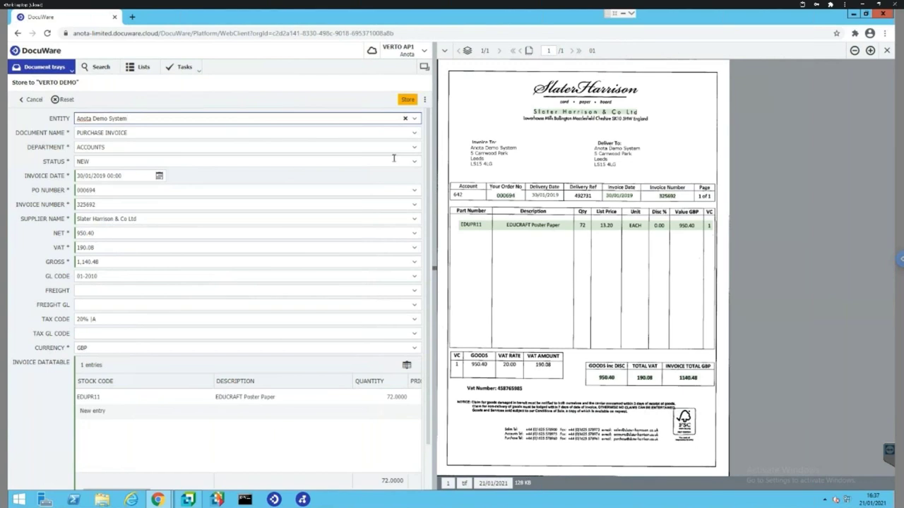
# Step: Check the captured document name, invoice date, PO number, invoice number and supplier name against the scanned invoice
pyautogui.click(115, 134)
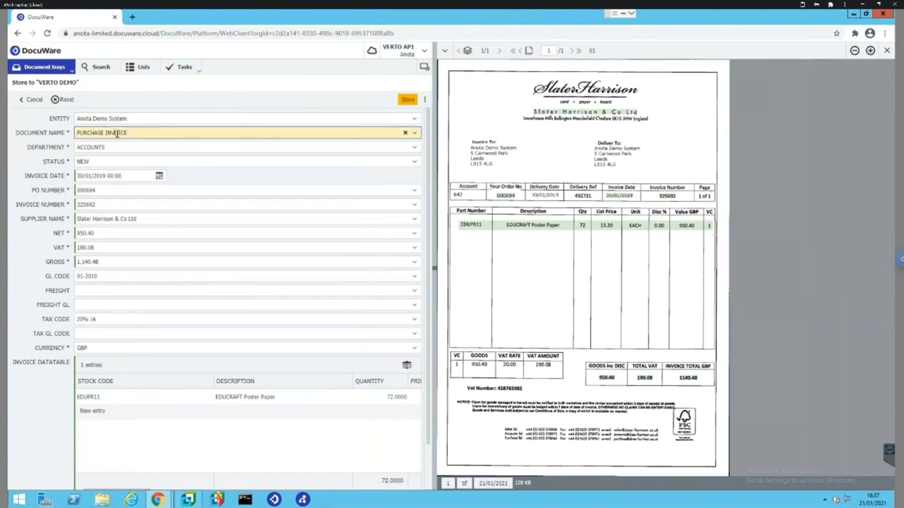
pyautogui.doubleClick(96, 176)
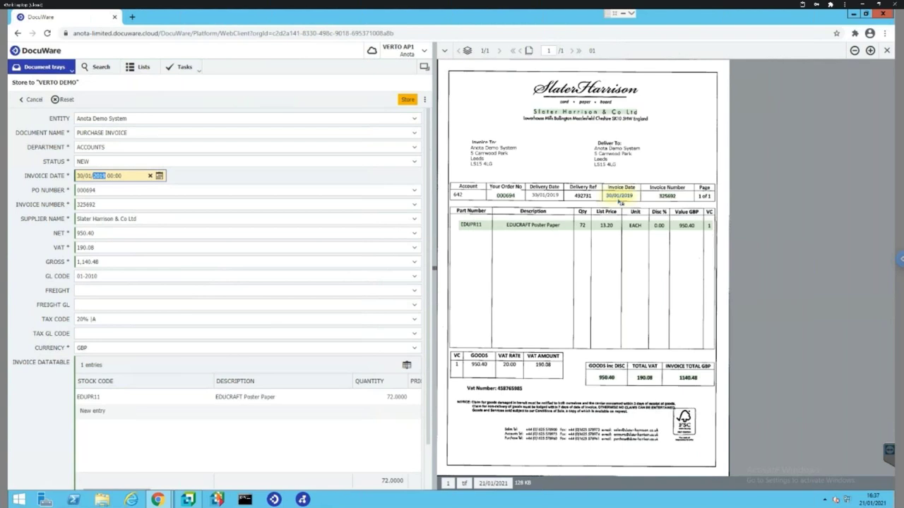
pyautogui.click(110, 190)
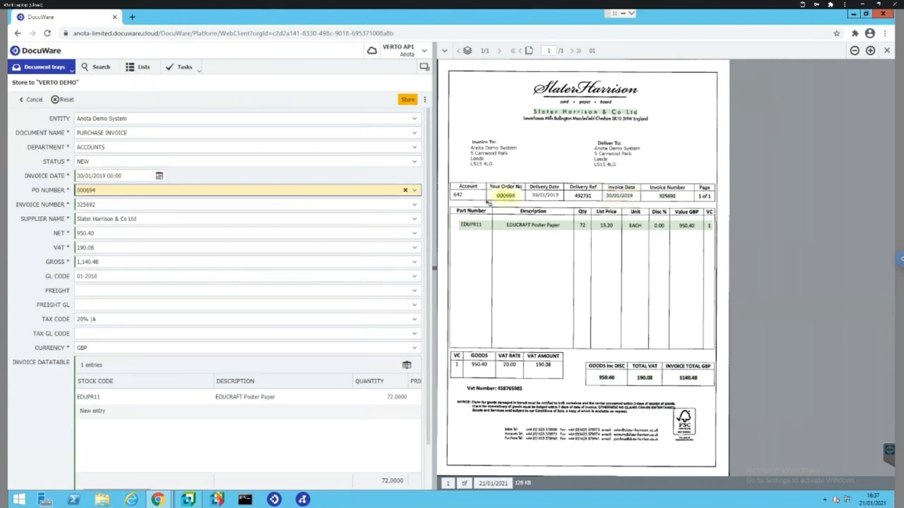
pyautogui.click(114, 204)
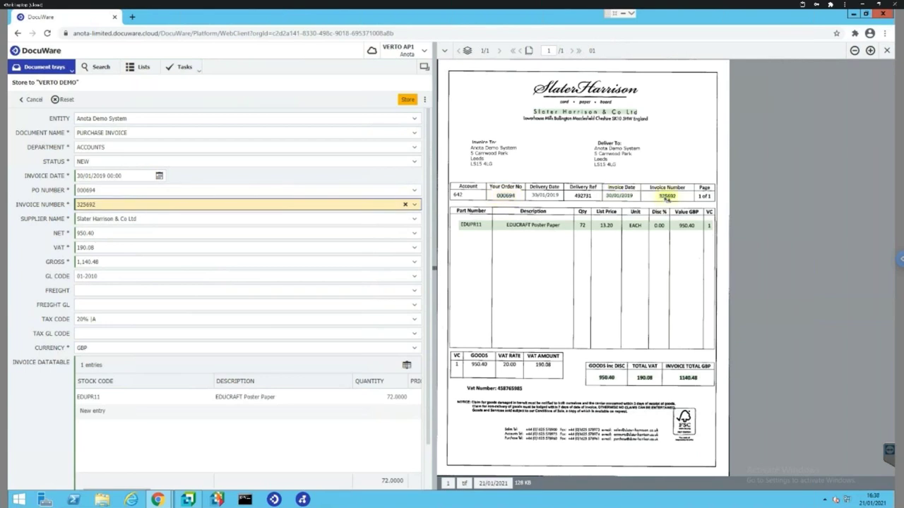
pyautogui.click(105, 219)
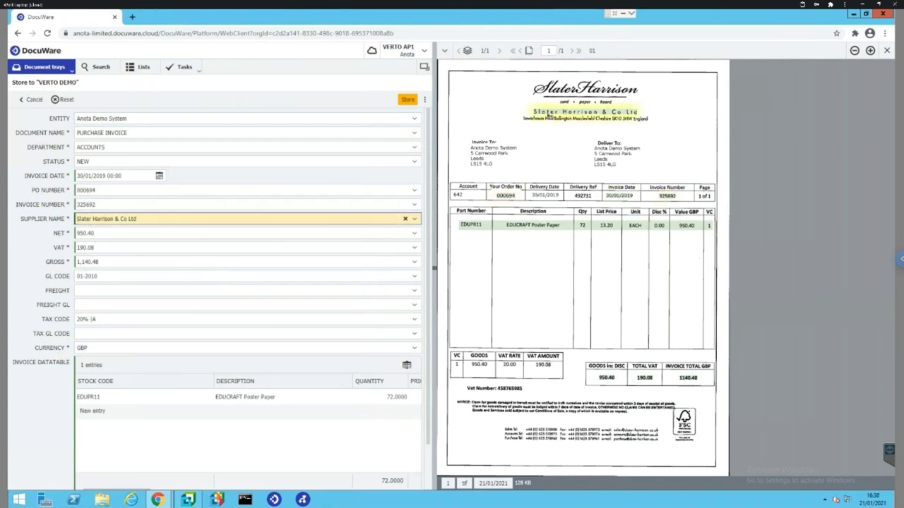
# Step: Check the captured net, VAT and gross amounts, tax code and currency against the scanned invoice
pyautogui.click(82, 234)
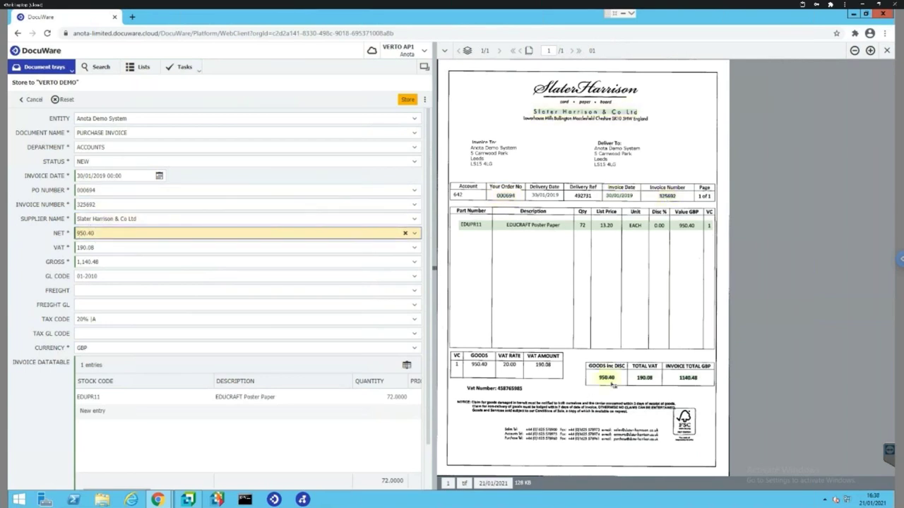
pyautogui.click(106, 247)
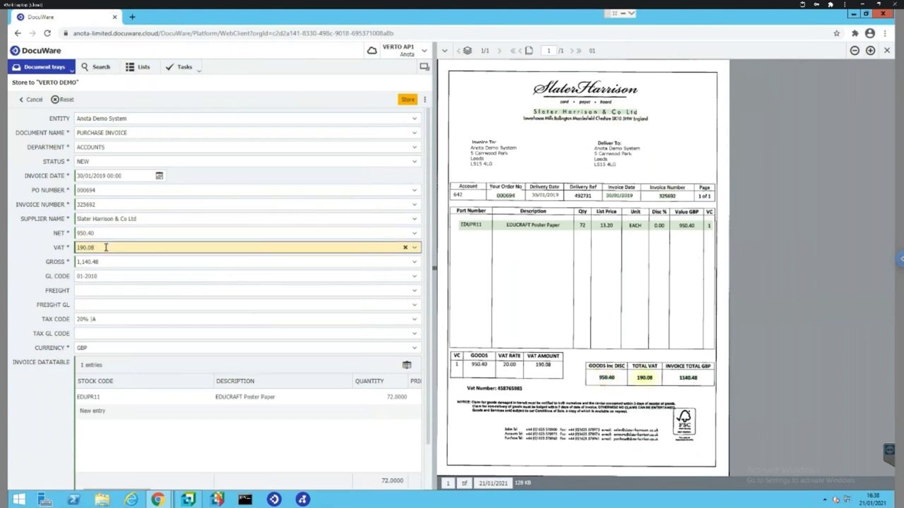
pyautogui.click(104, 261)
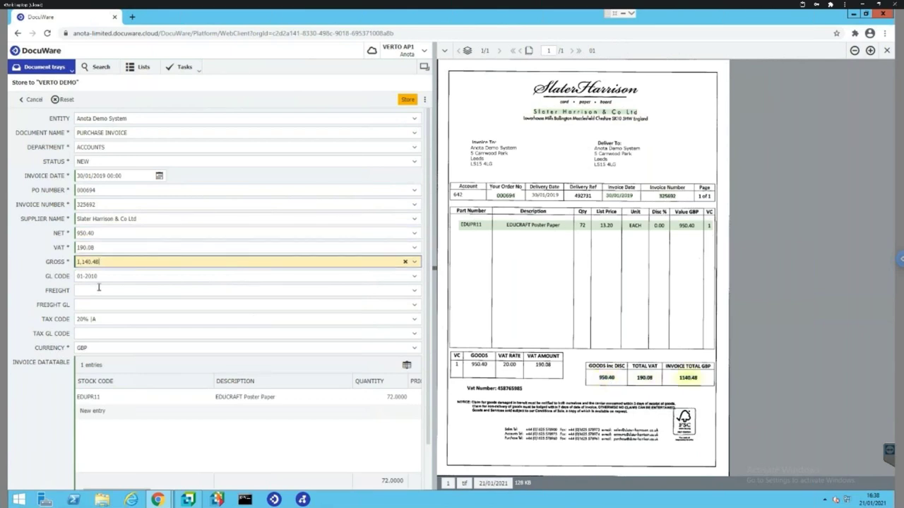
pyautogui.click(98, 319)
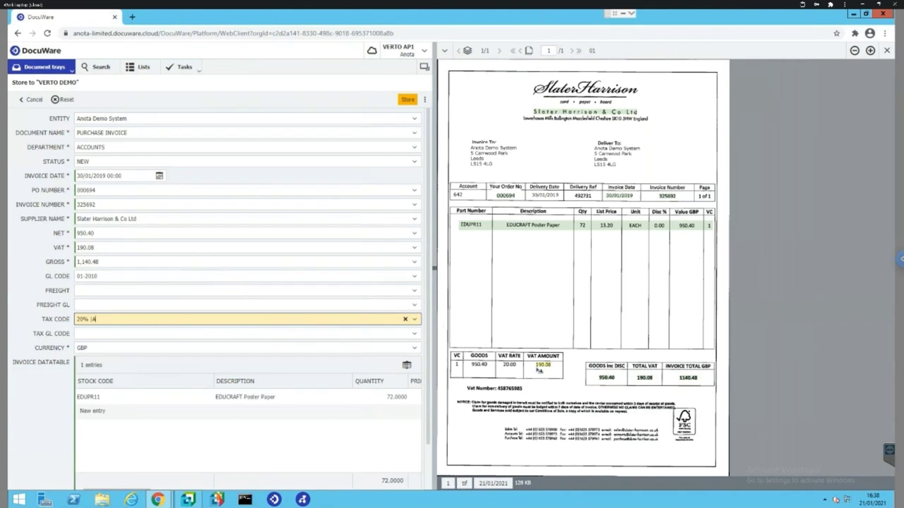
pyautogui.click(91, 348)
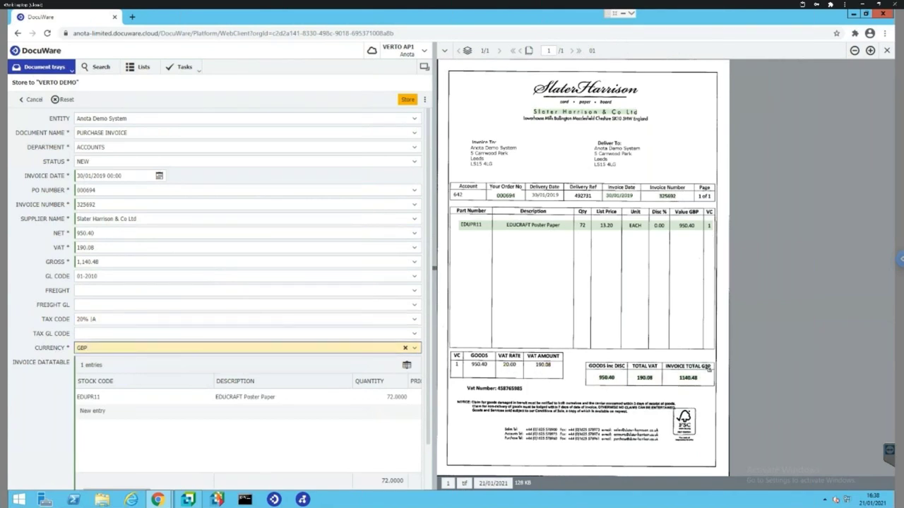
# Step: Examine the EDUPR11 line in the invoice datatable, including its stock code, description, quantity and prices
pyautogui.scroll(-1, 124, 393)
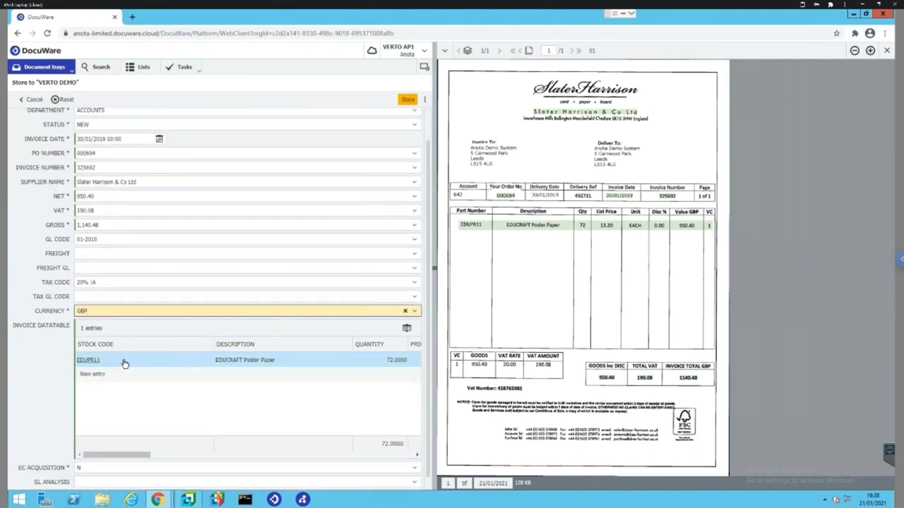
pyautogui.click(124, 362)
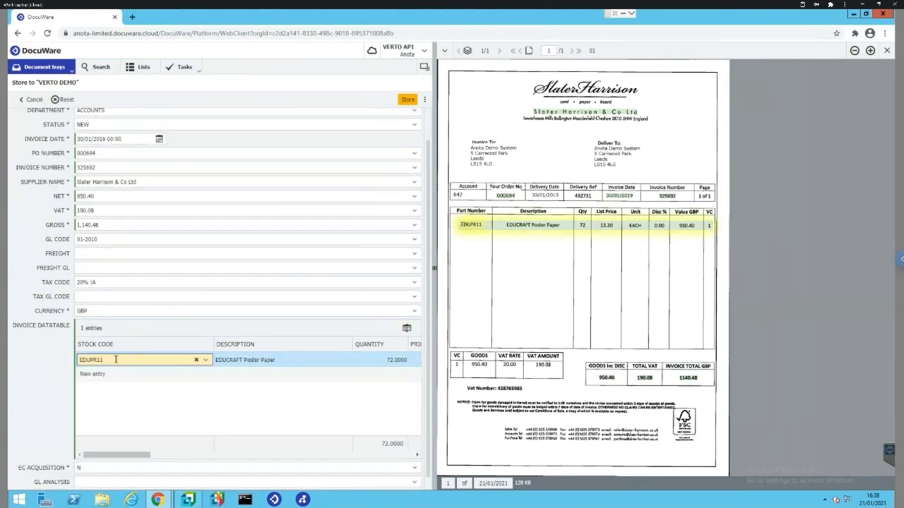
pyautogui.click(252, 361)
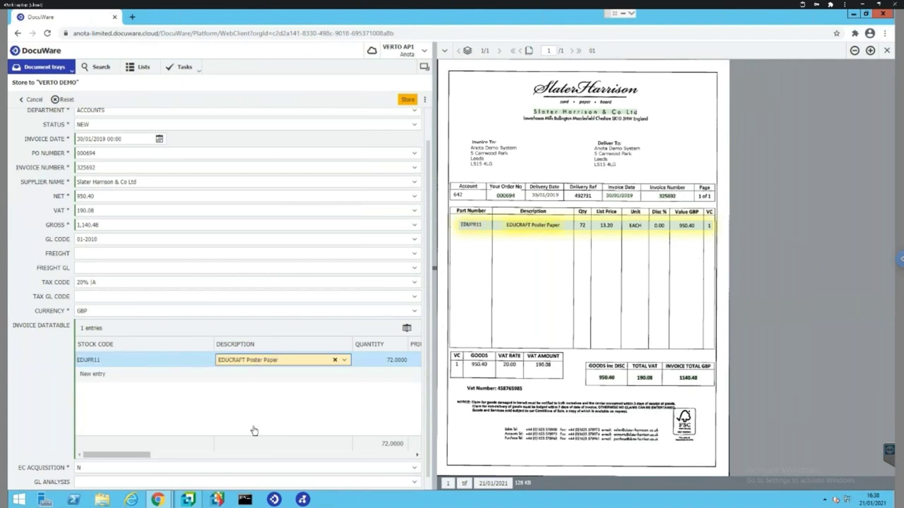
pyautogui.moveTo(131, 461); pyautogui.dragTo(158, 456)
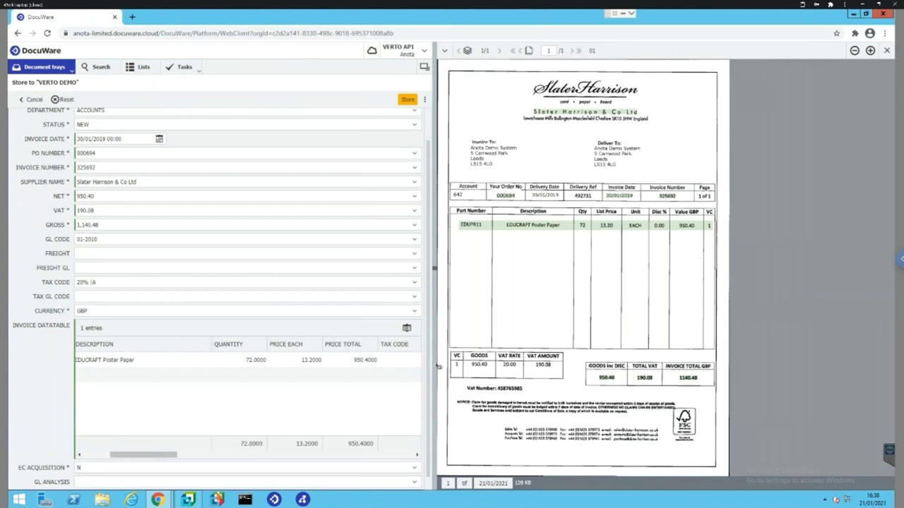
# Step: Review the EC acquisition field and the remaining invoice datatable columns, and store document 01 in the VERTO DEMO file cabinet
pyautogui.scroll(-1, 353, 365)
pyautogui.click(81, 460)
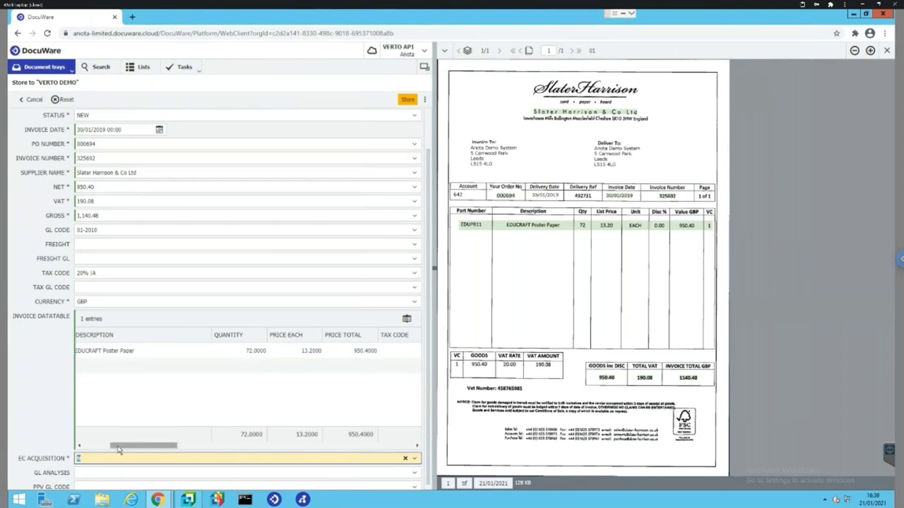
pyautogui.moveTo(118, 449); pyautogui.dragTo(129, 447)
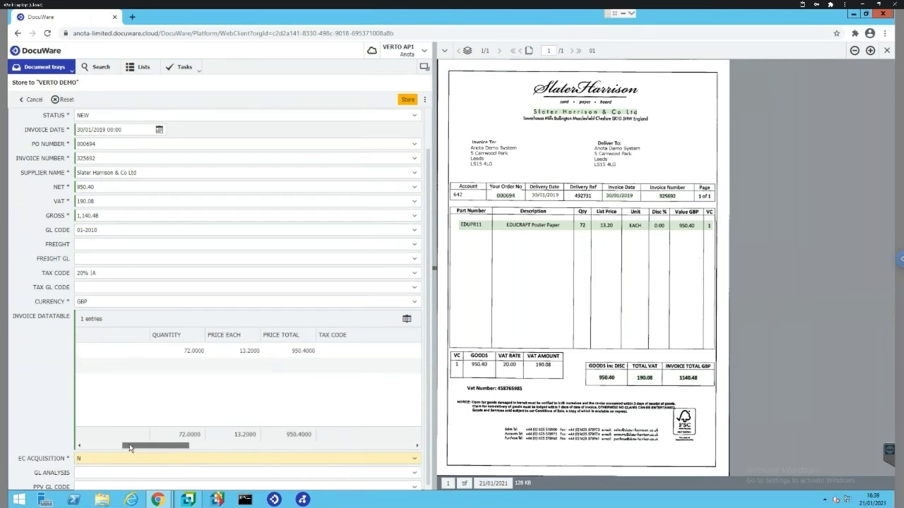
pyautogui.moveTo(130, 447); pyautogui.dragTo(184, 437)
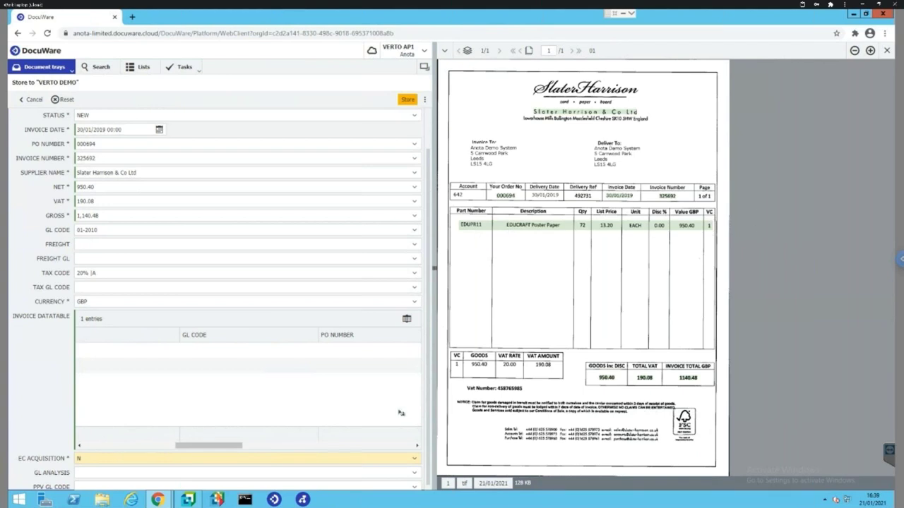
pyautogui.moveTo(225, 449); pyautogui.dragTo(340, 453)
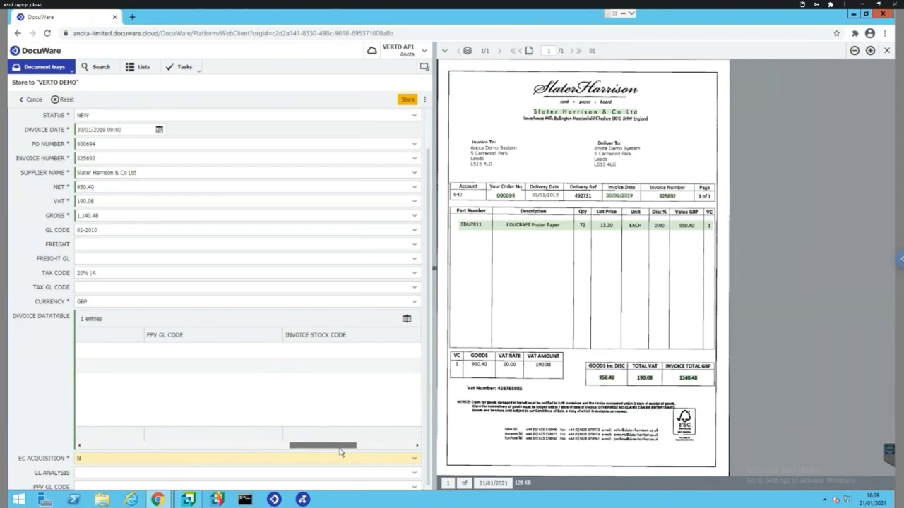
pyautogui.moveTo(340, 452); pyautogui.dragTo(408, 443)
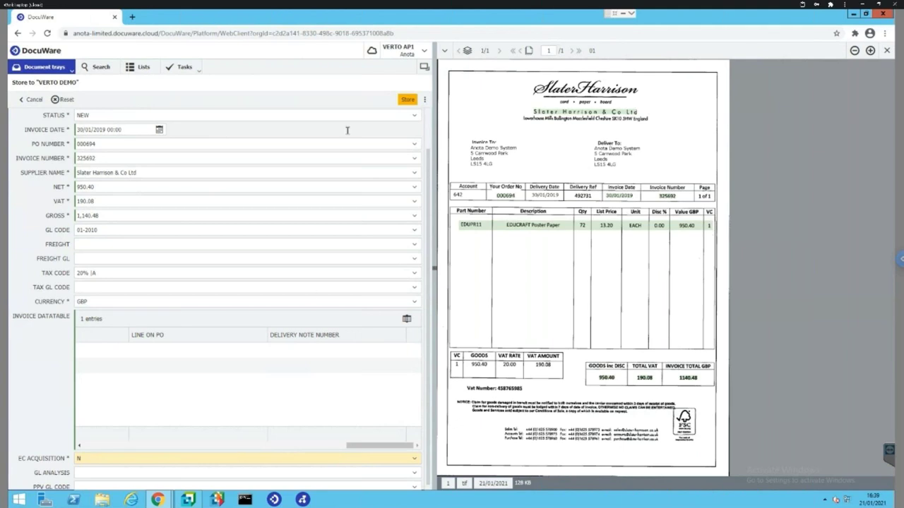
pyautogui.click(408, 101)
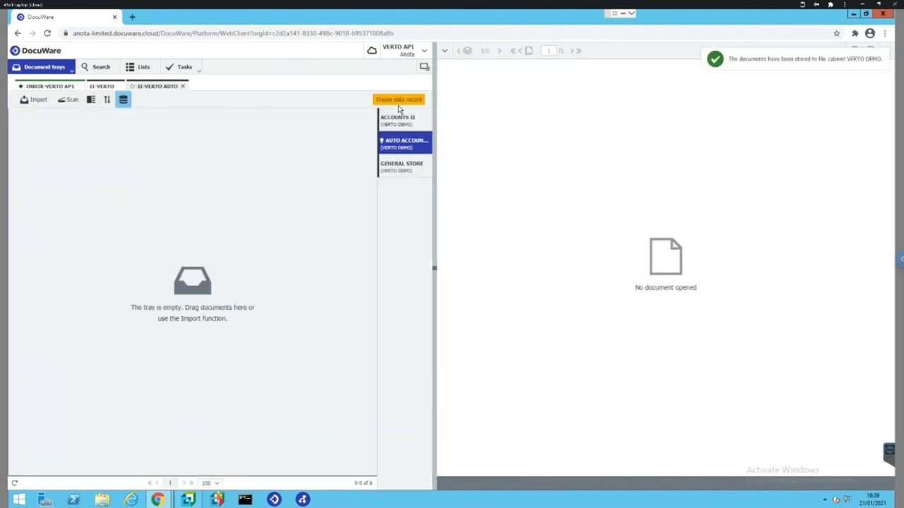
# Step: Follow the stored purchase invoice through the VERTO - TL - AWAITING IC and VERTO - TL - POSTING lists
pyautogui.click(141, 69)
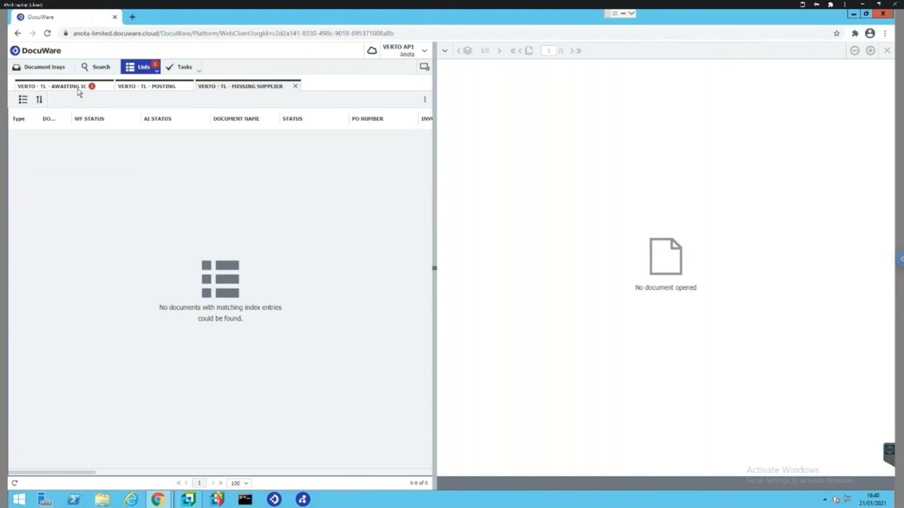
pyautogui.click(75, 89)
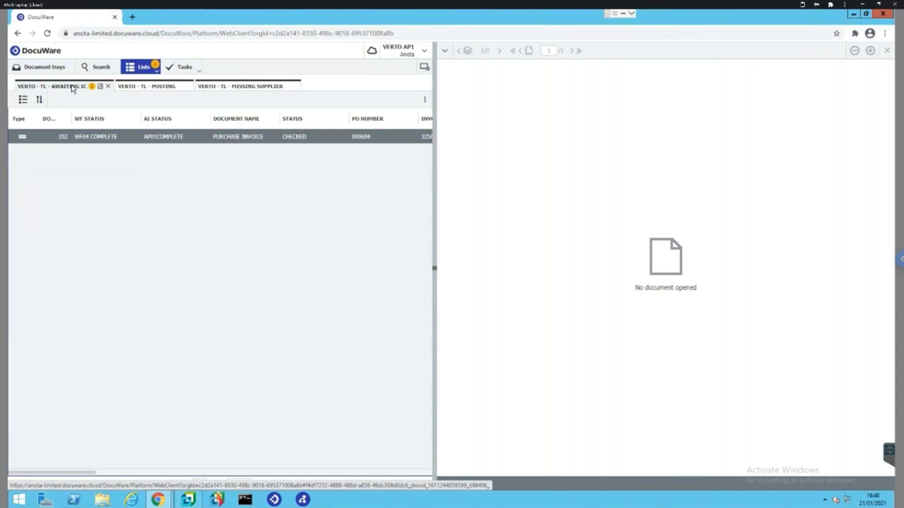
pyautogui.click(72, 88)
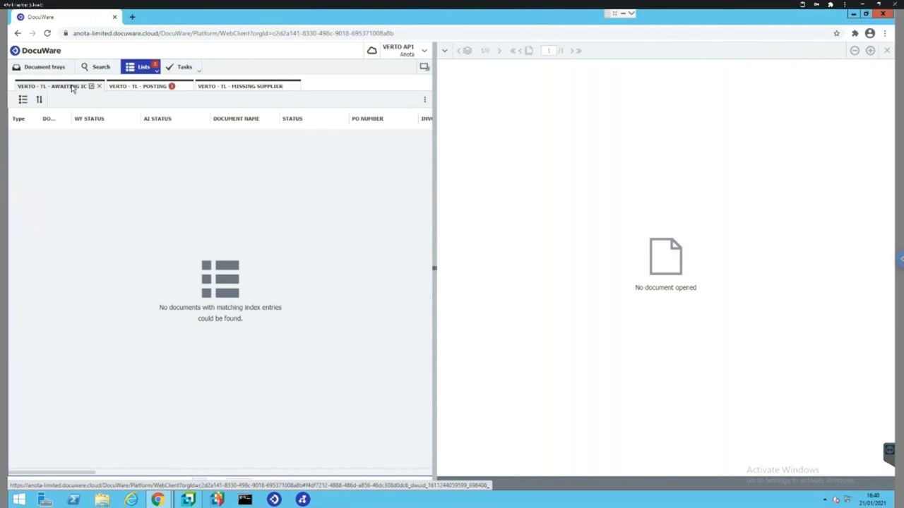
pyautogui.click(154, 87)
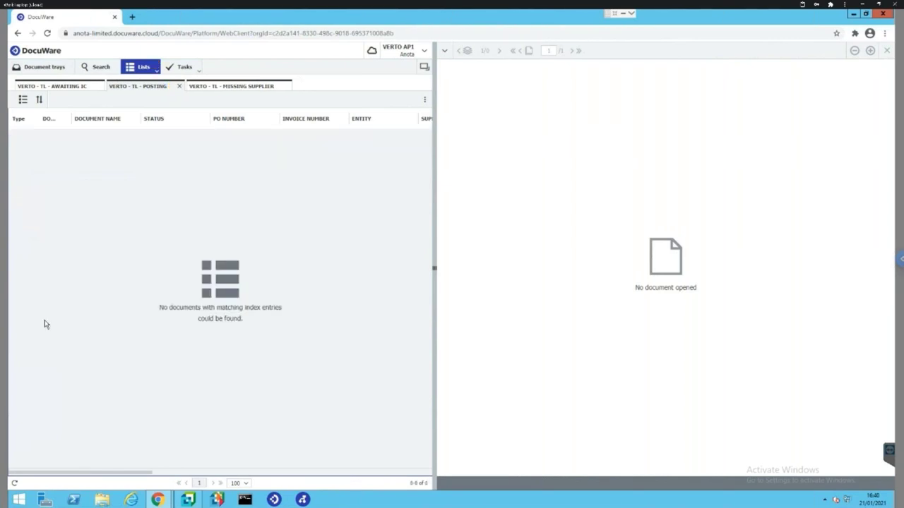
# Step: Switch to SYSPRO's AP Supplier Query and look up Slater Harrison & Co Ltd by its supplier code
pyautogui.click(188, 500)
pyautogui.click(573, 209)
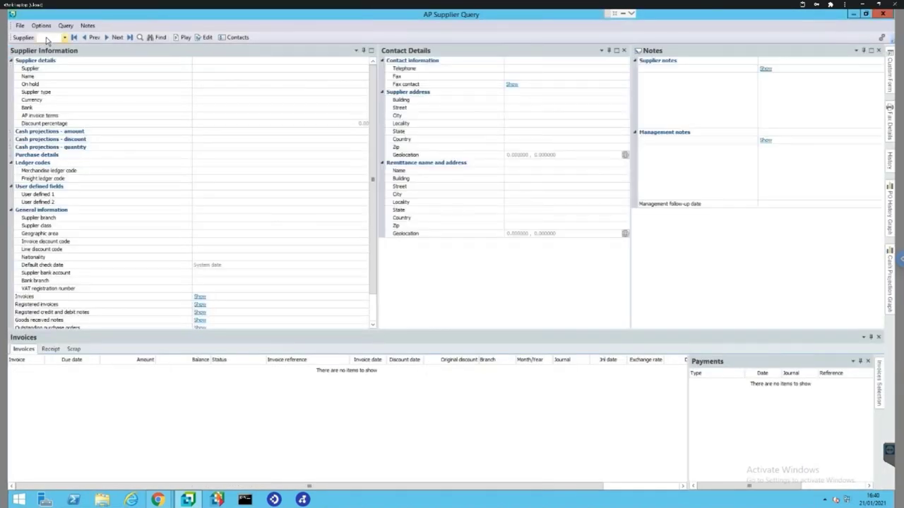
pyautogui.write('1027')
pyautogui.press('Tab')
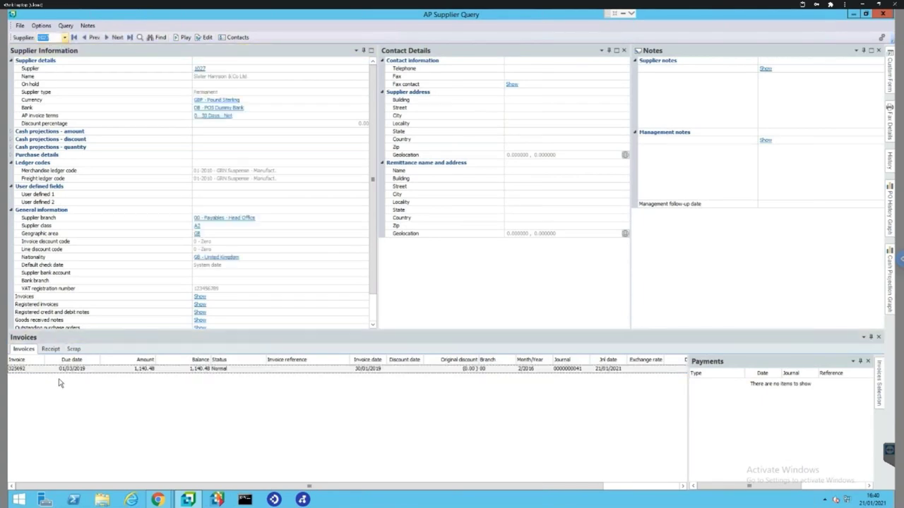
# Step: View the GL distribution of the supplier's posted invoice from the Supplier Invoices window, and close both windows
pyautogui.click(69, 370)
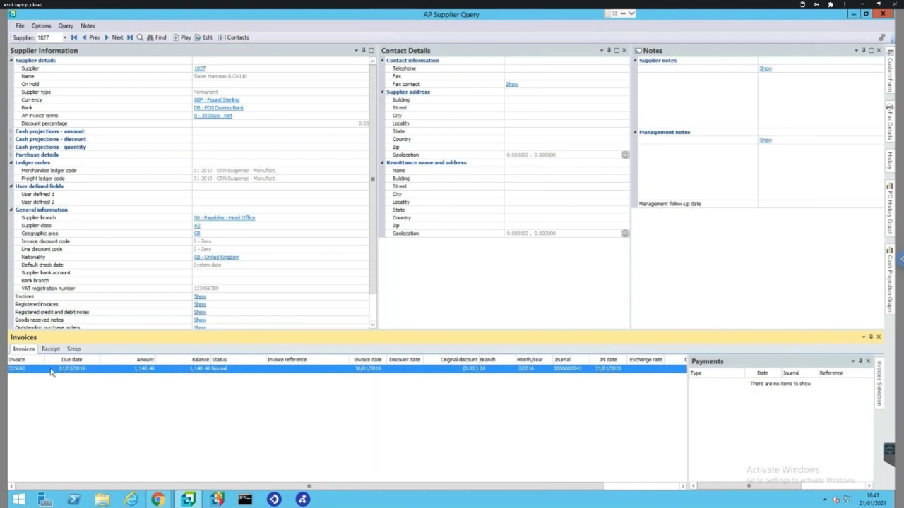
pyautogui.click(66, 26)
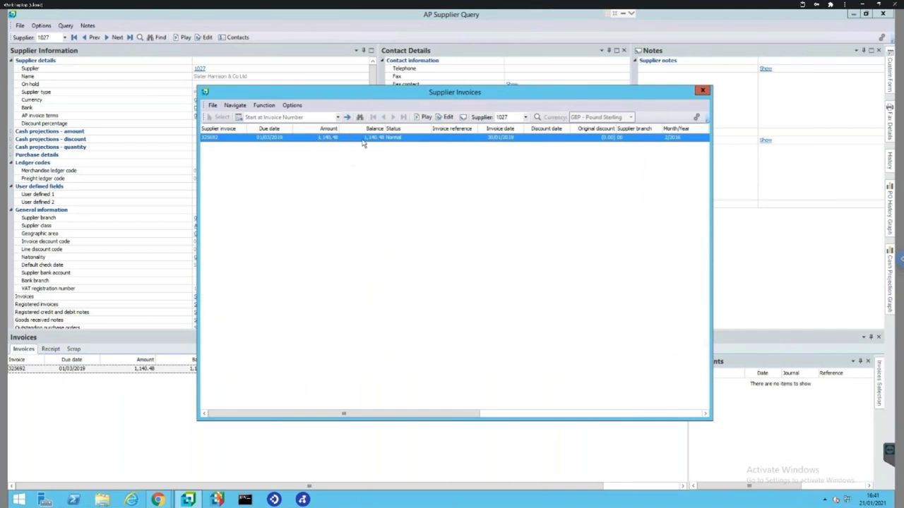
pyautogui.rightClick(362, 139)
pyautogui.click(398, 155)
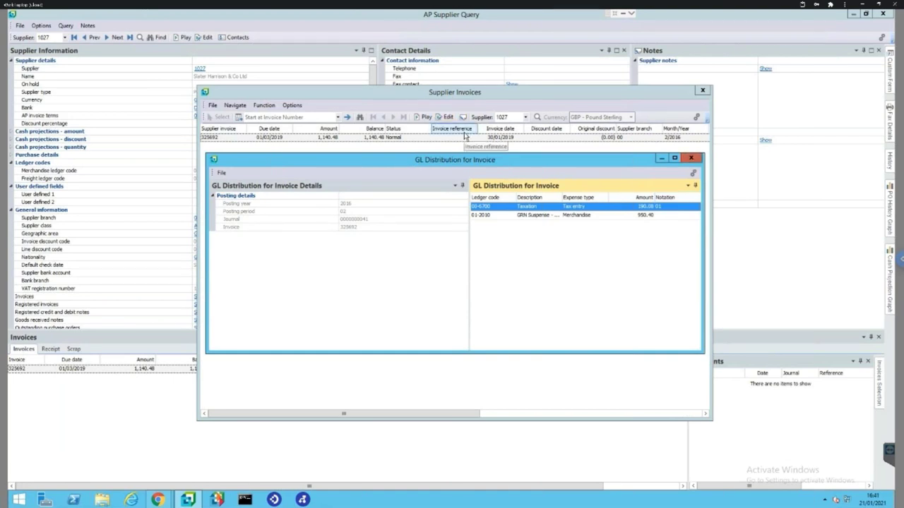
pyautogui.click(692, 159)
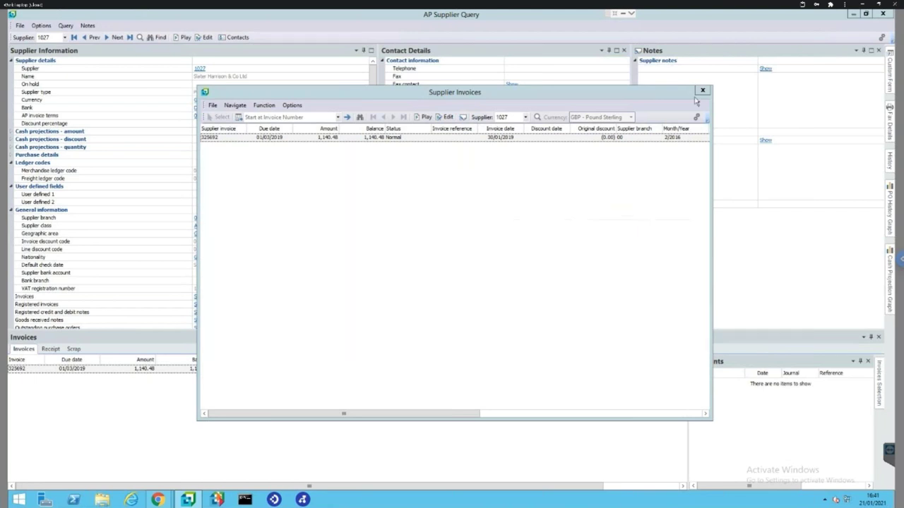
pyautogui.press('Escape')
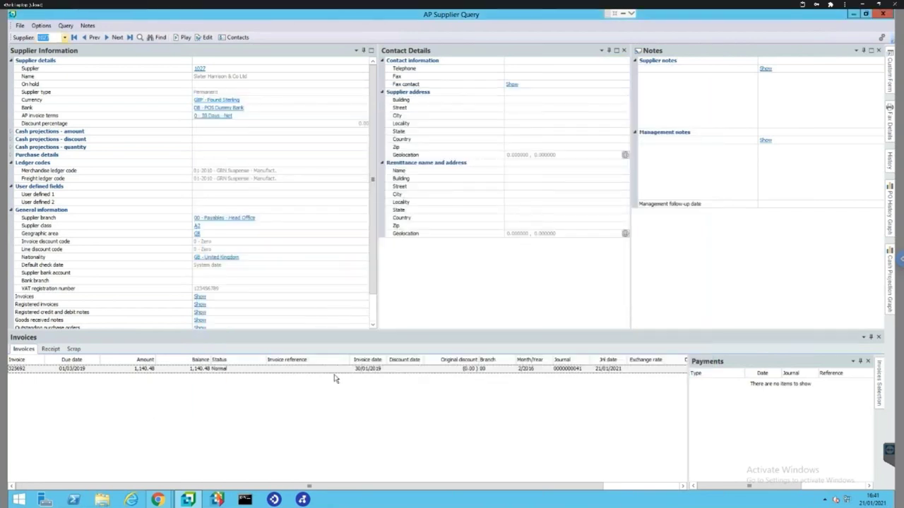
# Step: Switch back to DocuWare and open document 02 from the INBOX-VERTO AP1 tray
pyautogui.click(157, 499)
pyautogui.click(146, 454)
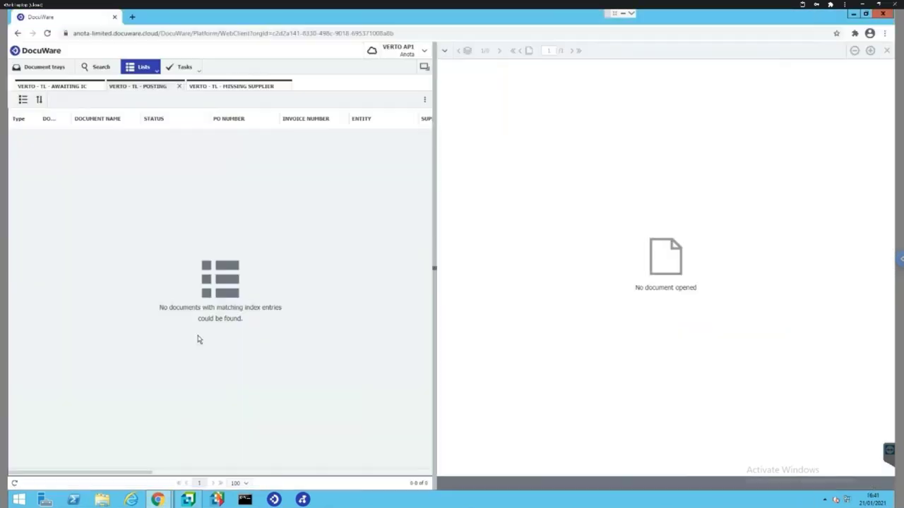
pyautogui.click(57, 68)
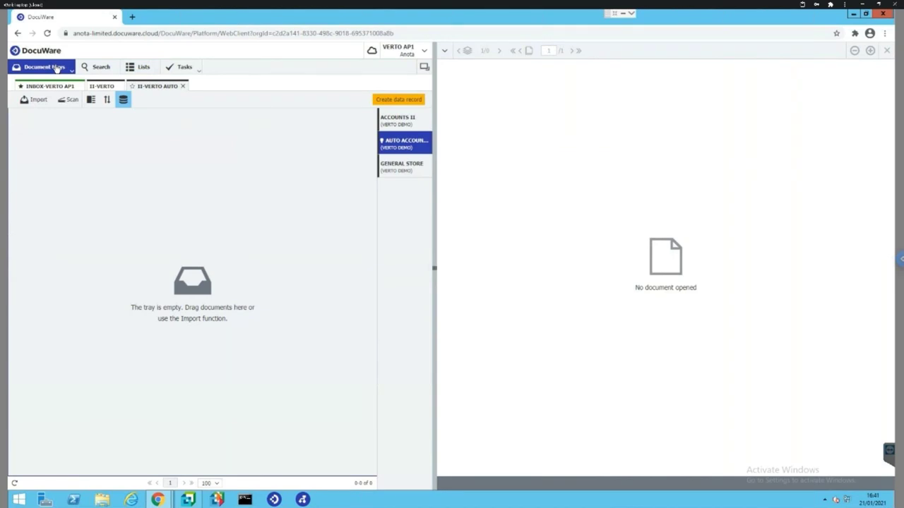
pyautogui.click(44, 86)
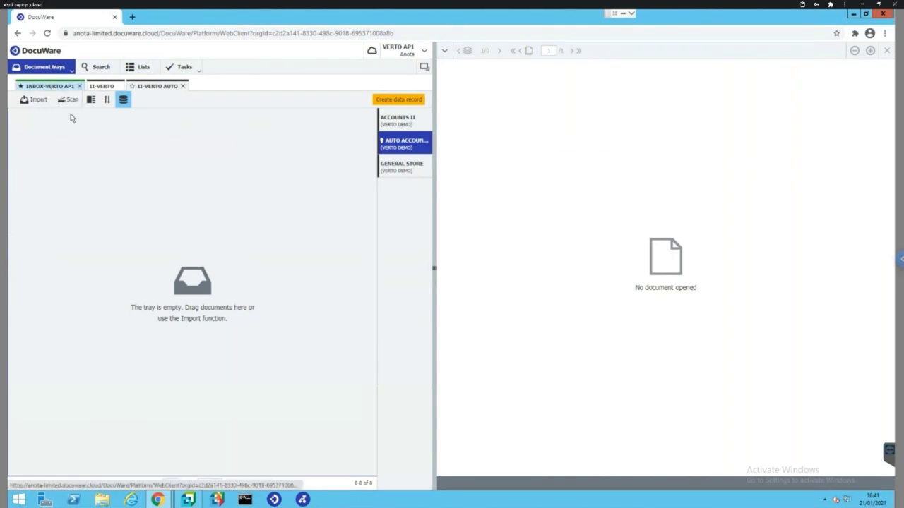
pyautogui.click(69, 144)
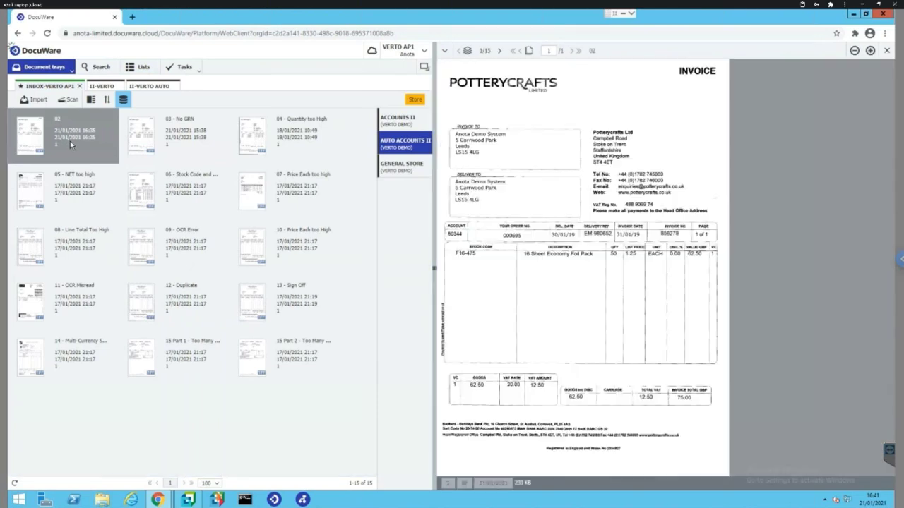
# Step: Move document 02 to the II-VERTO tray and open it for storing in VERTO DEMO with ACCOUNTS II
pyautogui.moveTo(50, 141); pyautogui.dragTo(101, 88)
pyautogui.click(100, 87)
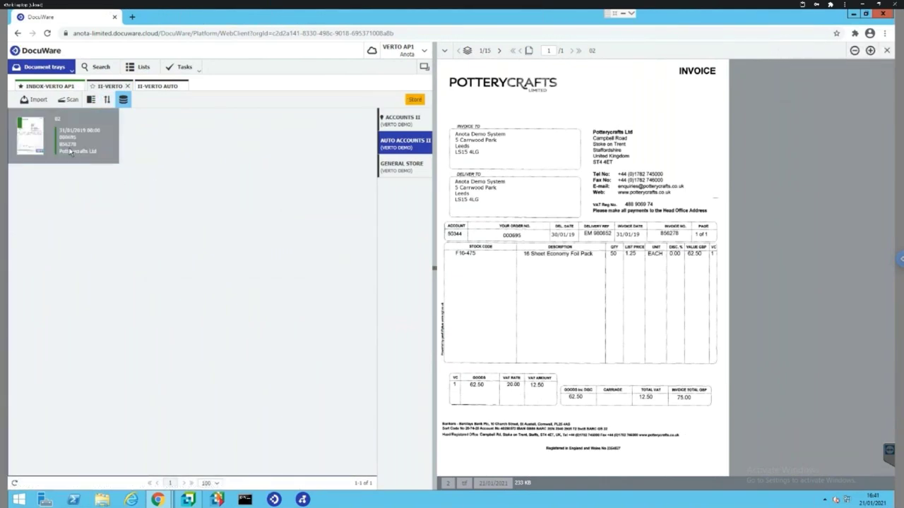
pyautogui.moveTo(71, 152)
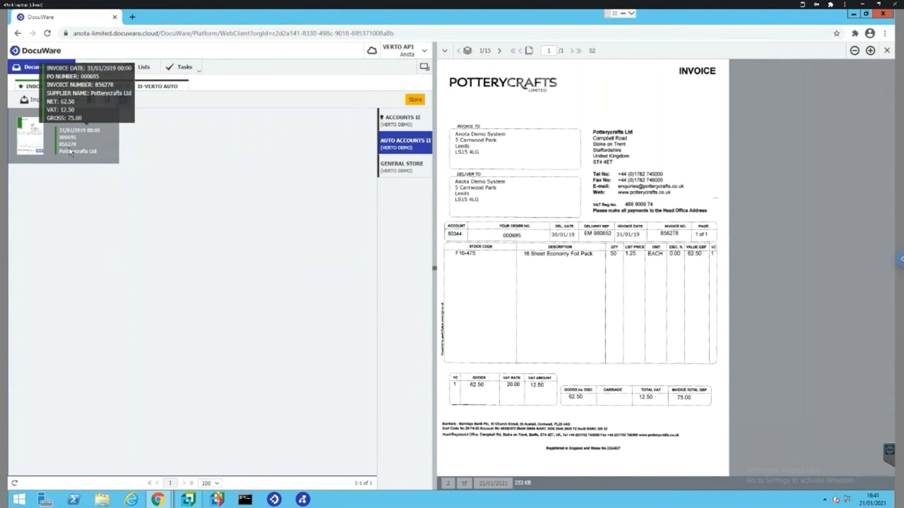
pyautogui.moveTo(72, 151); pyautogui.dragTo(391, 119)
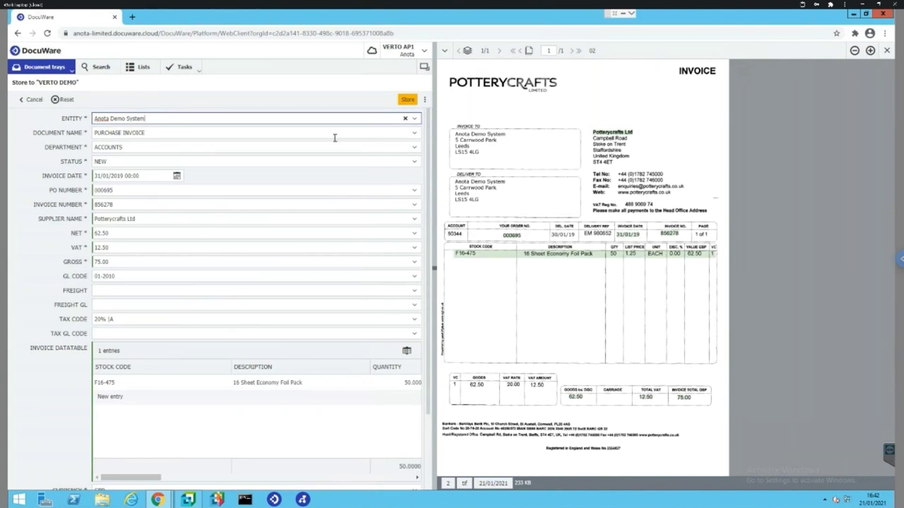
# Step: Check the captured invoice date, PO number, invoice number, supplier, amounts, GL code and tax code against the invoice image
pyautogui.click(137, 175)
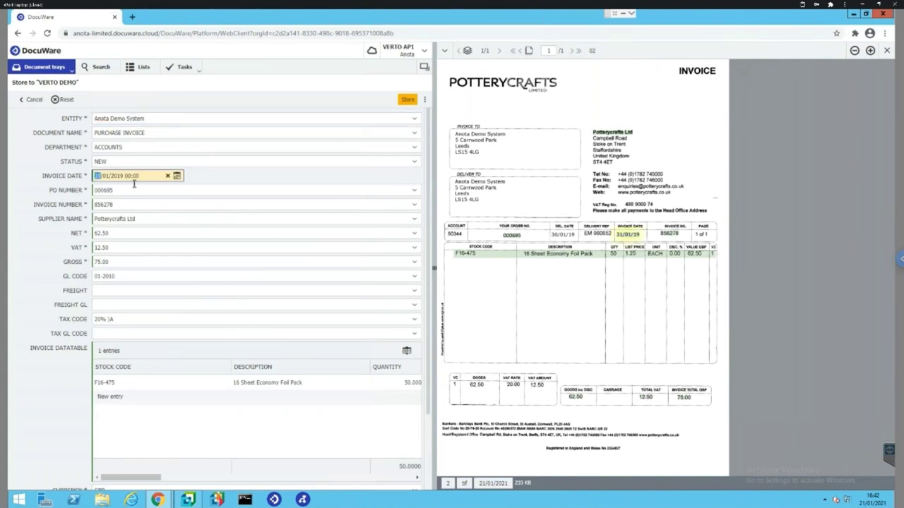
pyautogui.click(131, 191)
pyautogui.click(130, 204)
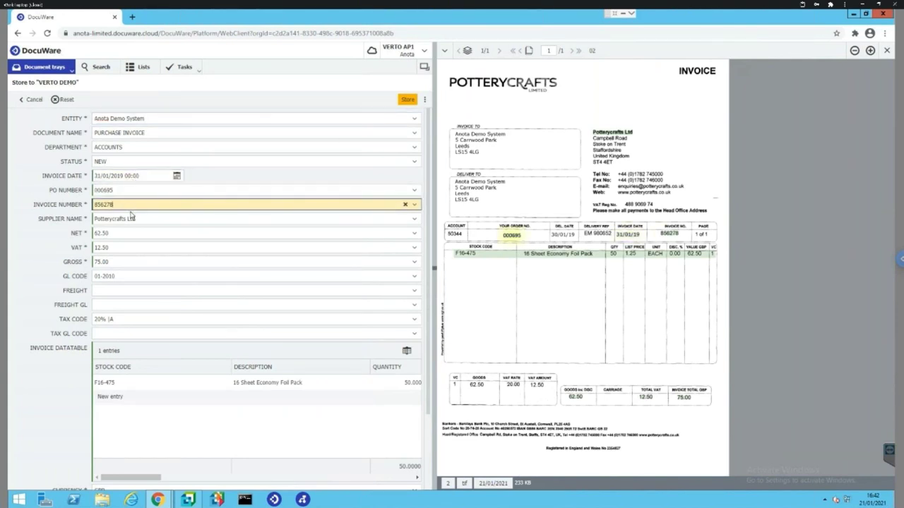
pyautogui.click(132, 218)
pyautogui.click(132, 232)
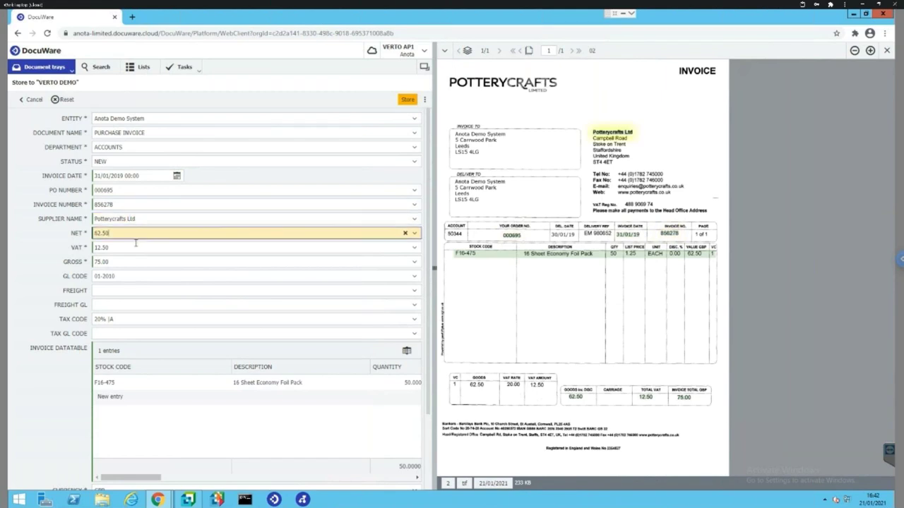
pyautogui.click(134, 247)
pyautogui.click(135, 262)
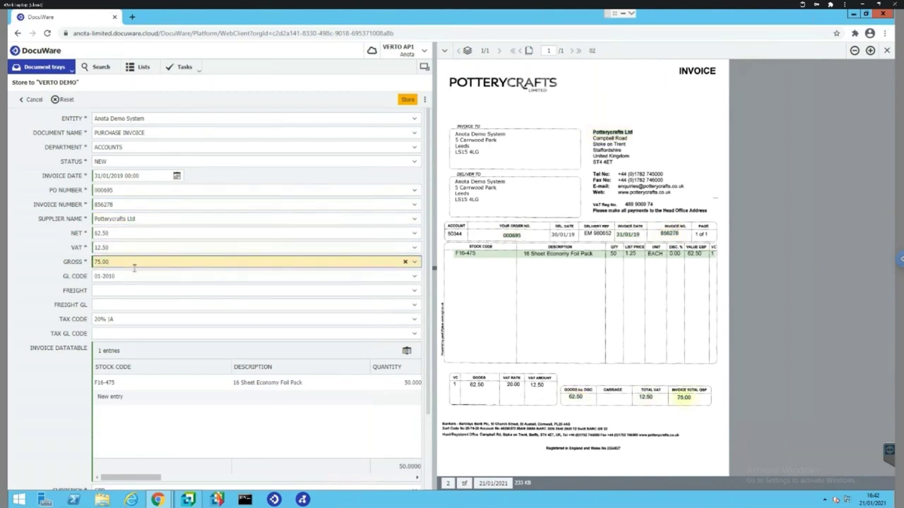
pyautogui.click(128, 276)
pyautogui.click(124, 320)
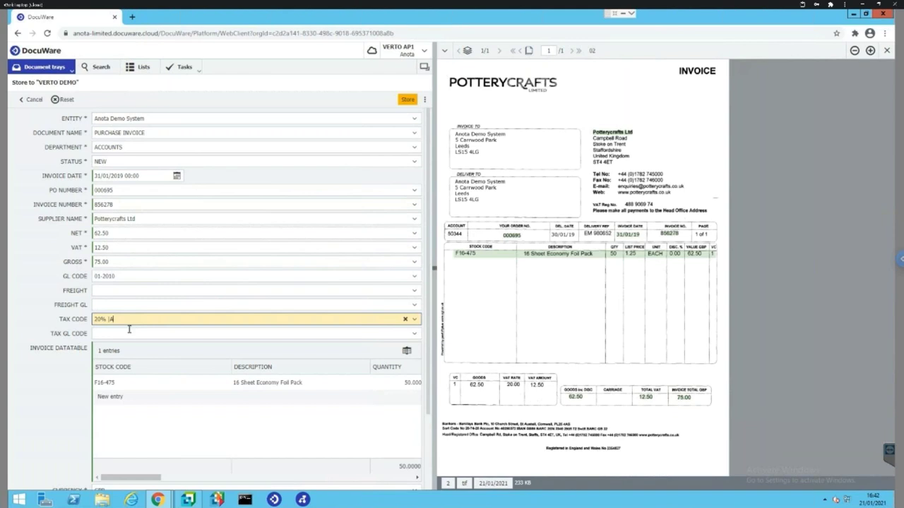
# Step: Check the invoice line's stock code, quantity and prices and the remaining index fields, and store the invoice
pyautogui.click(128, 387)
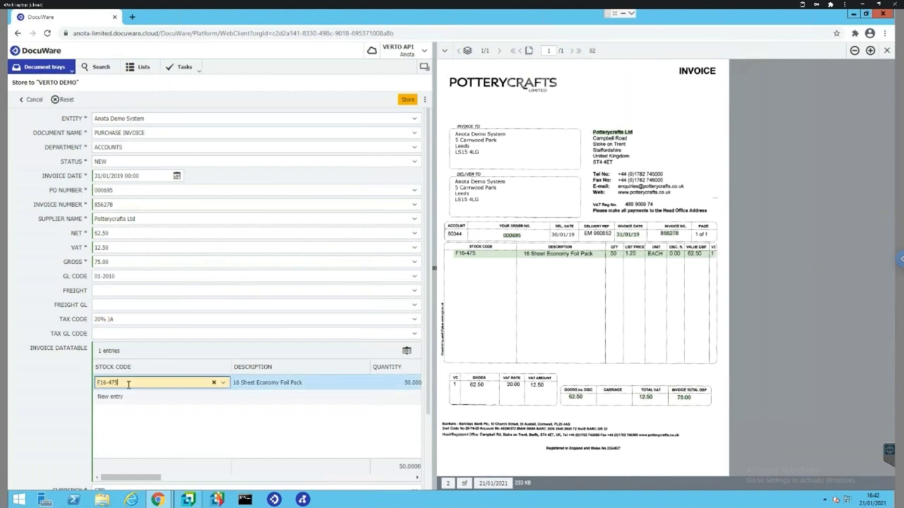
pyautogui.moveTo(139, 479); pyautogui.dragTo(167, 484)
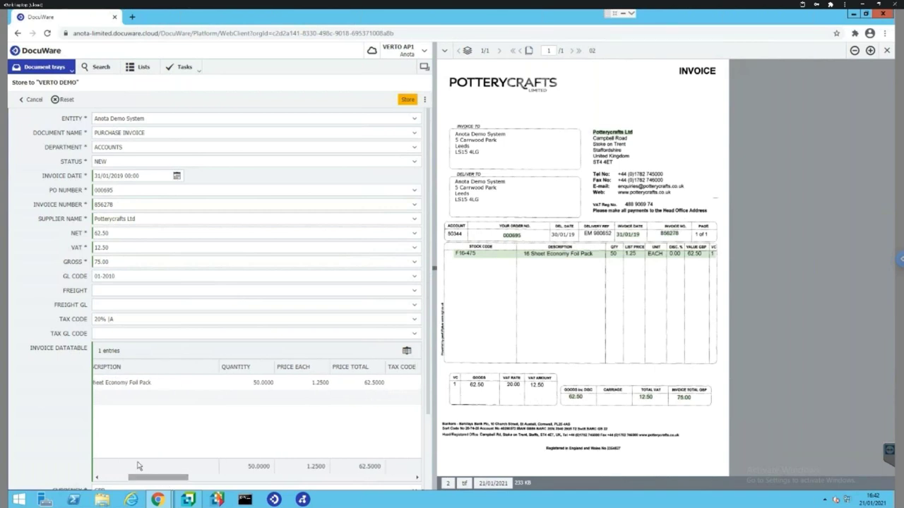
pyautogui.scroll(-2, 66, 387)
pyautogui.scroll(-1, 105, 427)
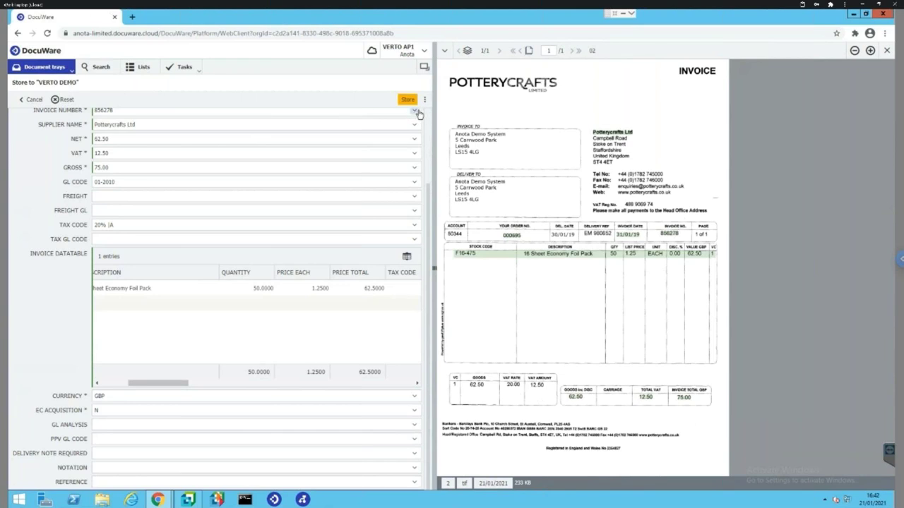
pyautogui.click(408, 100)
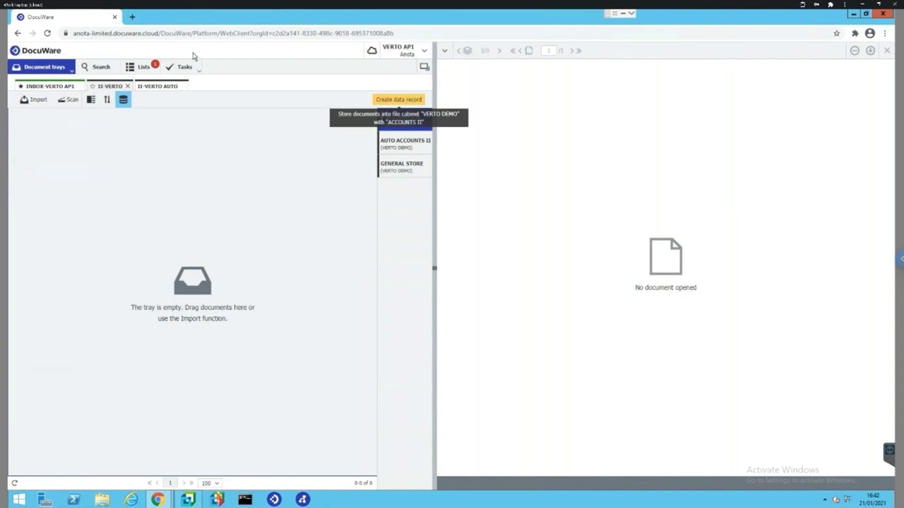
# Step: Check the VERTO - TL - AWAITING IC list for the stored invoice and open its WF07 - NEW PUR INV/CREDIT NOTE task
pyautogui.click(143, 66)
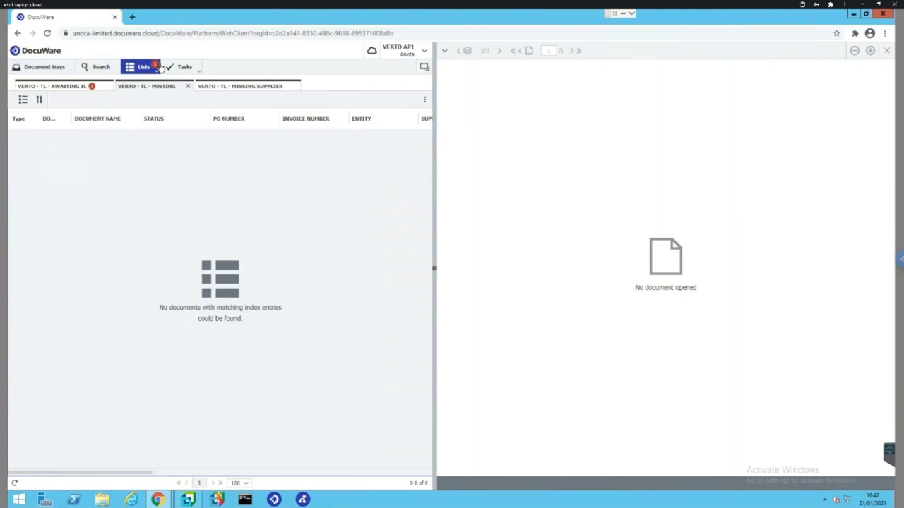
pyautogui.click(69, 87)
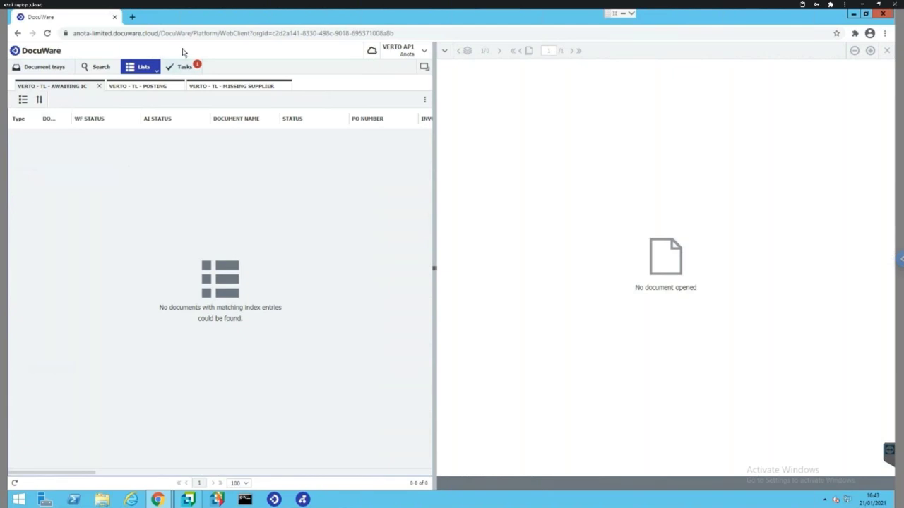
pyautogui.click(170, 67)
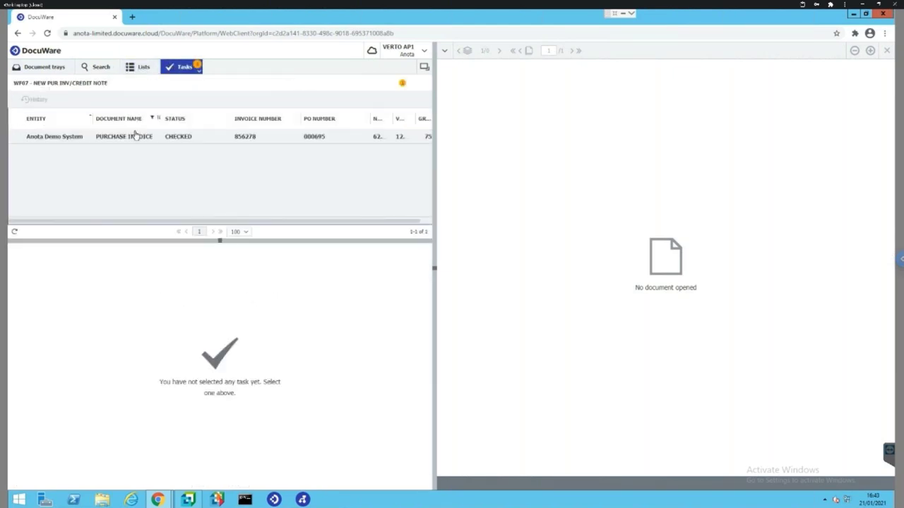
pyautogui.click(127, 140)
pyautogui.click(132, 139)
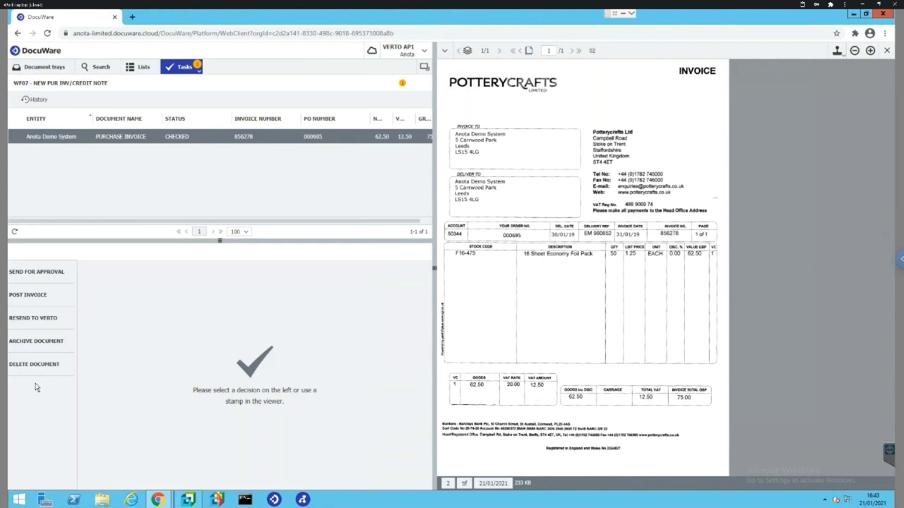
# Step: Choose SEND FOR APPROVAL for the invoice, assign it to VERTO APPROVER1 and add the note "Please approve"
pyautogui.click(25, 276)
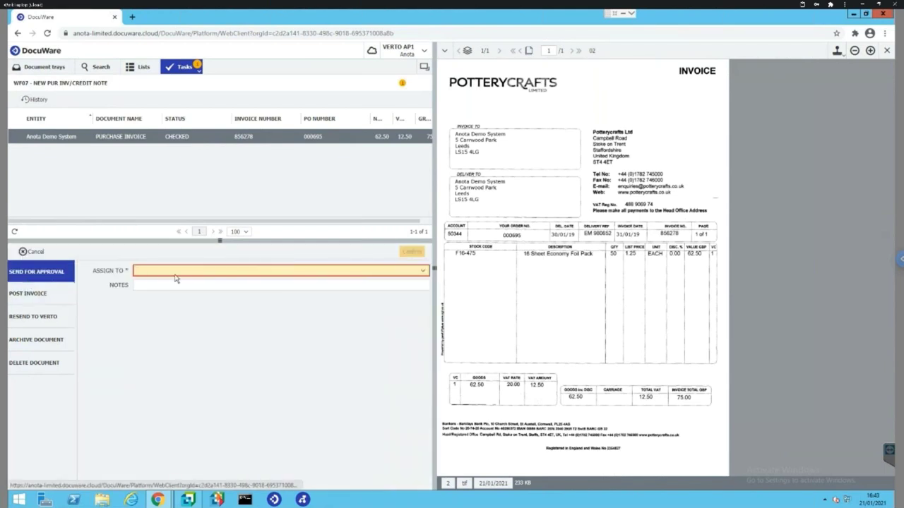
pyautogui.click(422, 270)
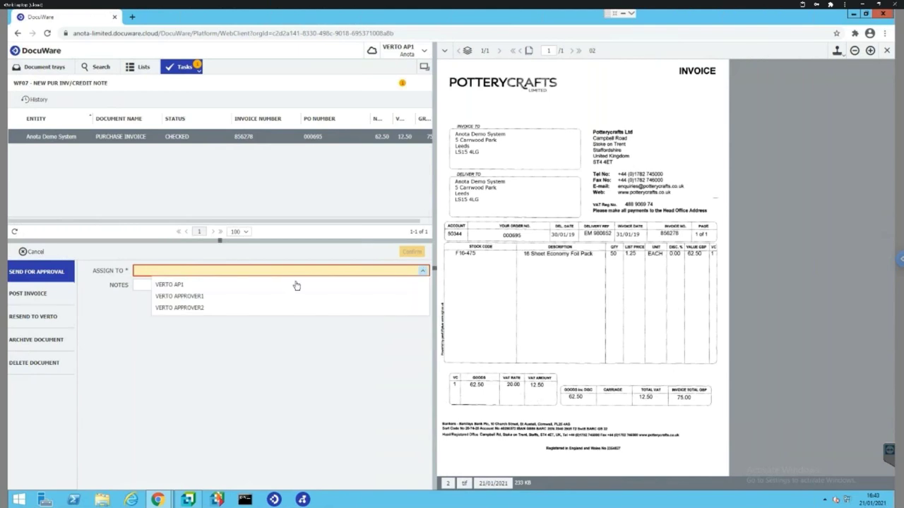
pyautogui.click(169, 296)
pyautogui.click(165, 285)
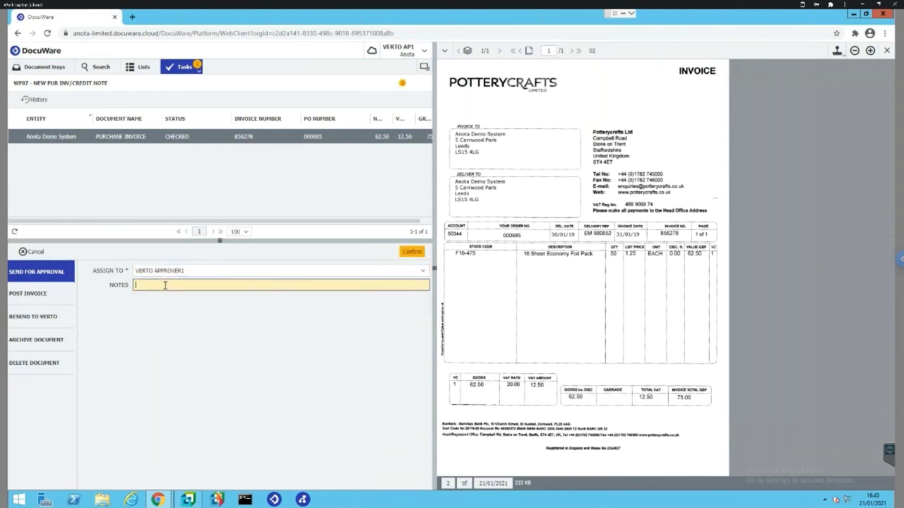
pyautogui.write('Please approve')
# Step: Review the post, resend, archive and delete decisions, and confirm sending the invoice for approval
pyautogui.click(60, 304)
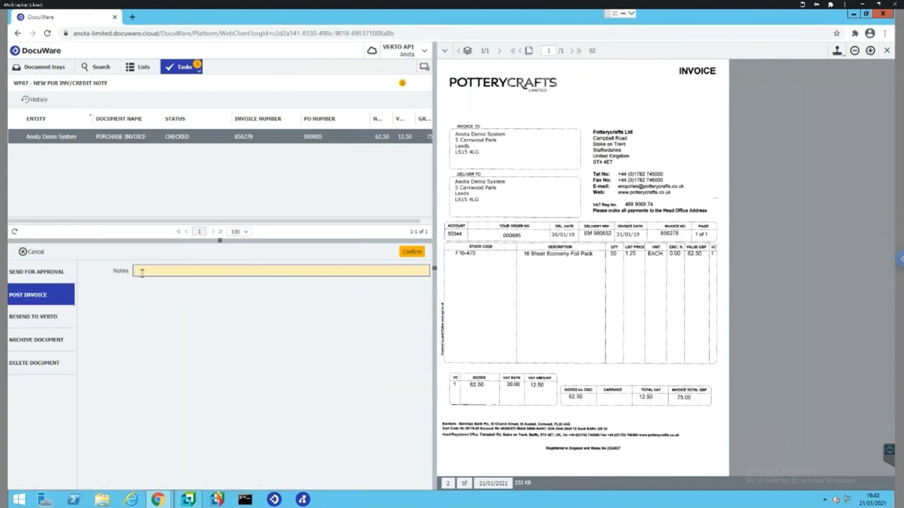
pyautogui.click(30, 324)
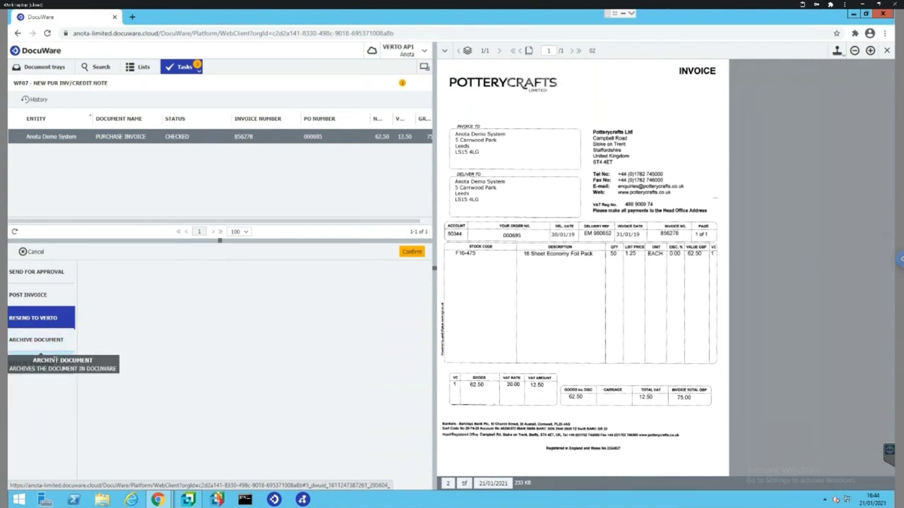
pyautogui.click(56, 343)
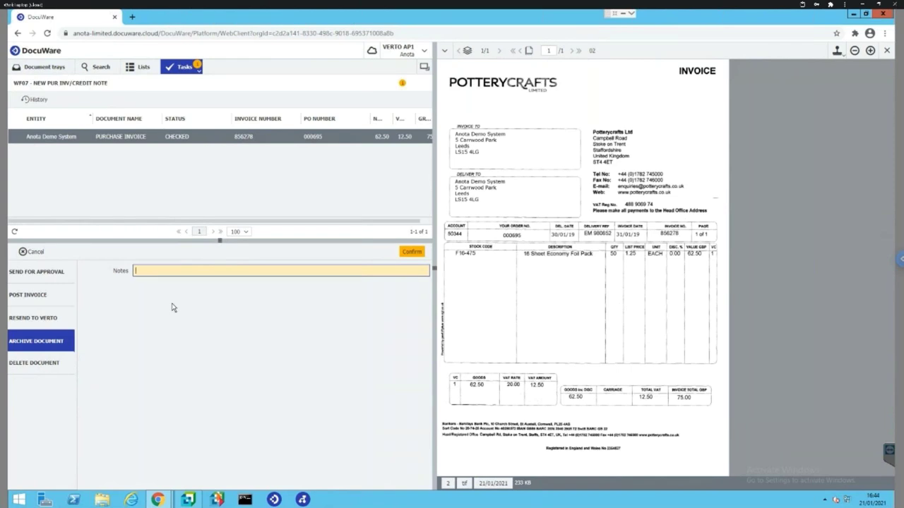
pyautogui.click(30, 371)
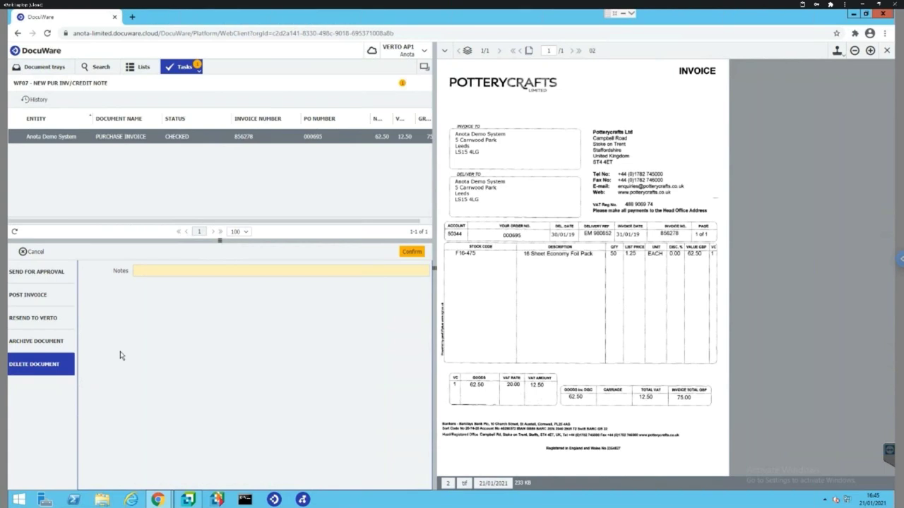
pyautogui.click(44, 281)
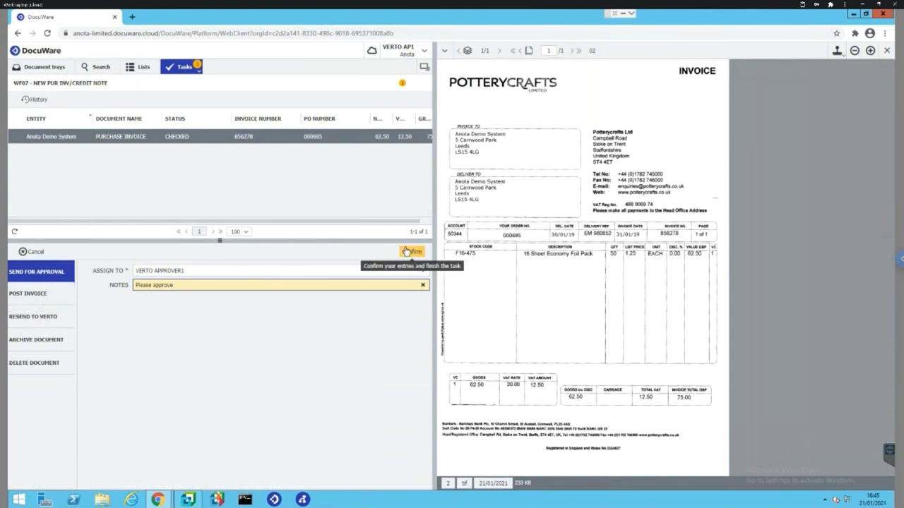
pyautogui.click(407, 255)
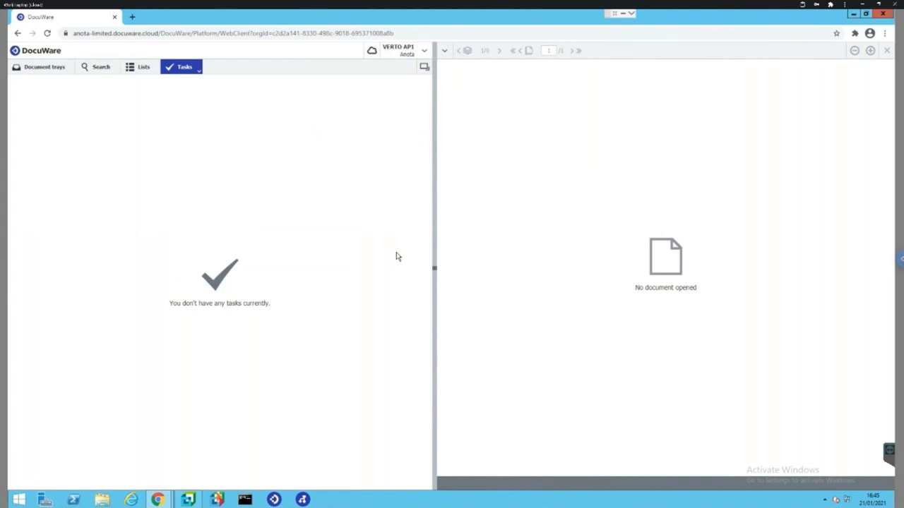
# Step: Switch to the VERTO APPROVER1 browser session and open the purchase invoice from its WF09 - APPROVERS task
pyautogui.moveTo(164, 500)
pyautogui.click(194, 459)
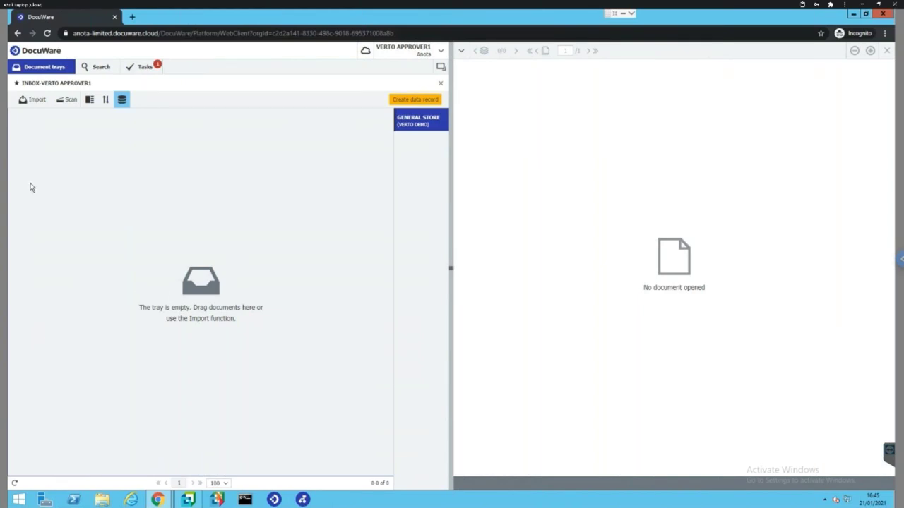
pyautogui.click(144, 68)
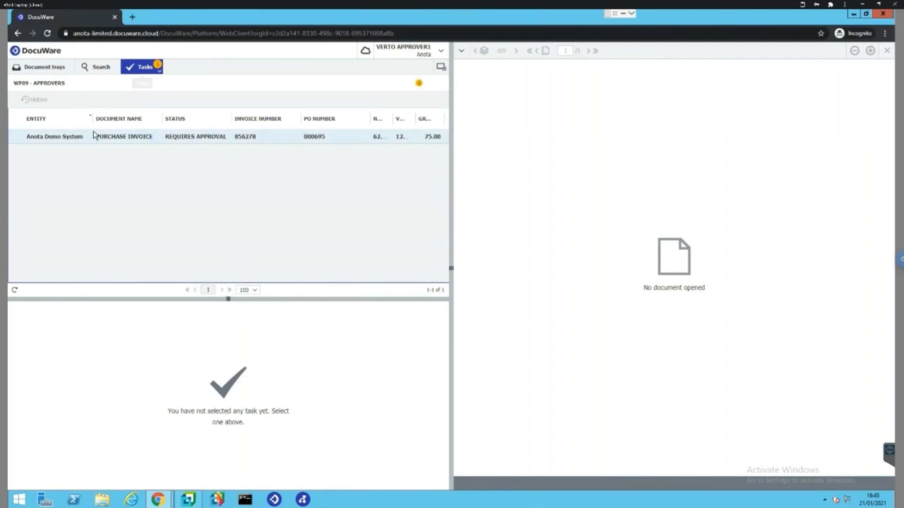
pyautogui.click(139, 139)
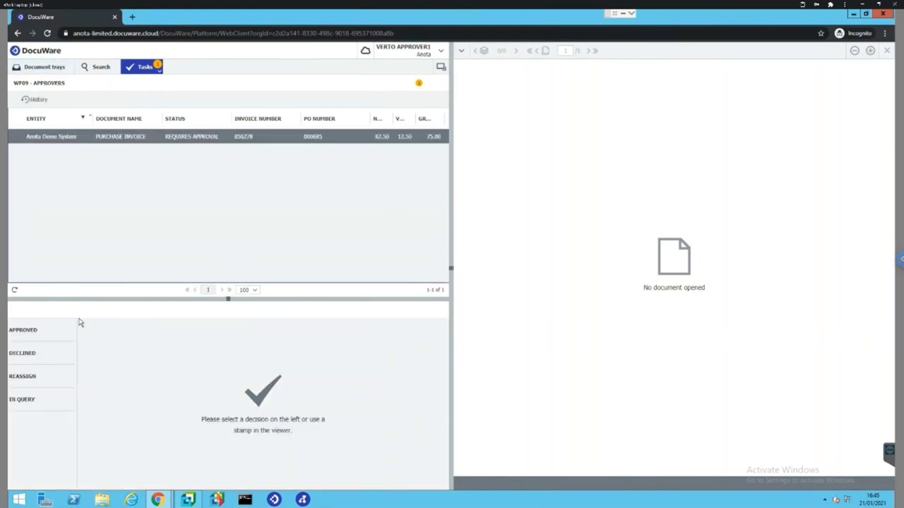
pyautogui.doubleClick(224, 138)
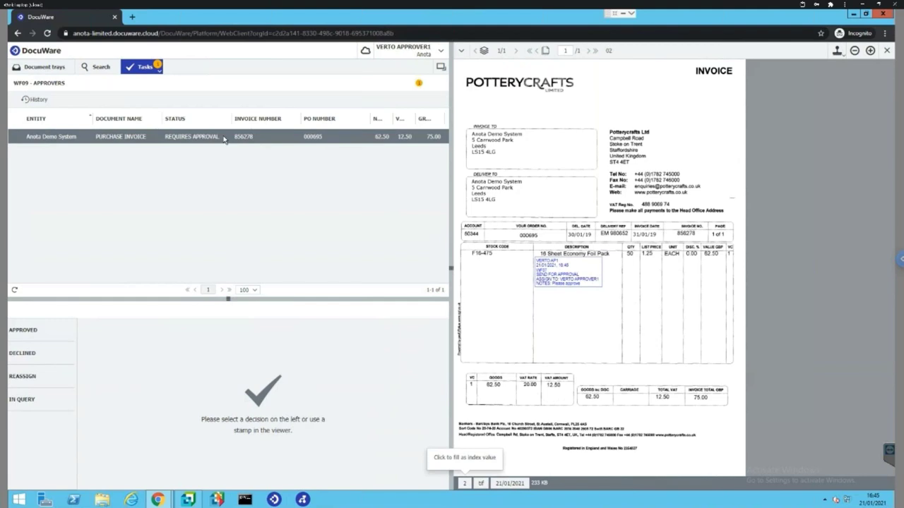
# Step: Put the invoice IN QUERY with the note "Checking what size the foil is" and confirm the decision
pyautogui.click(37, 399)
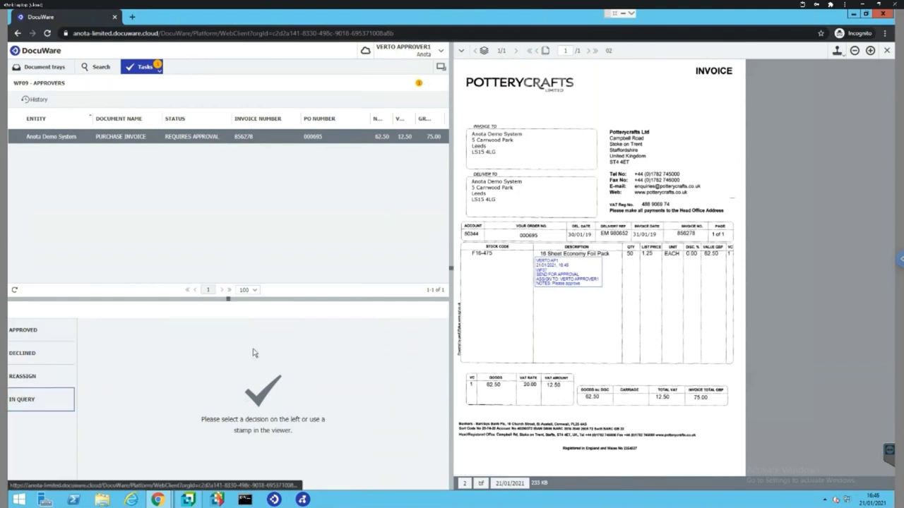
pyautogui.click(26, 404)
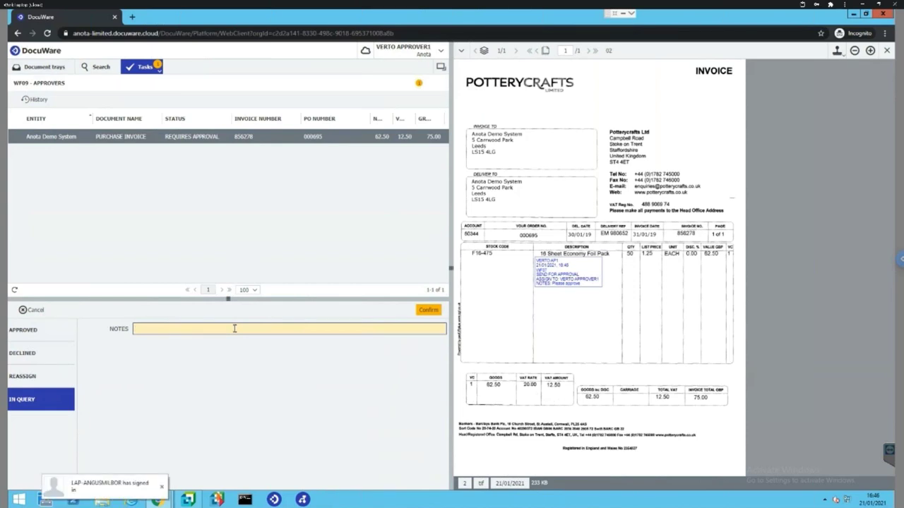
pyautogui.click(234, 329)
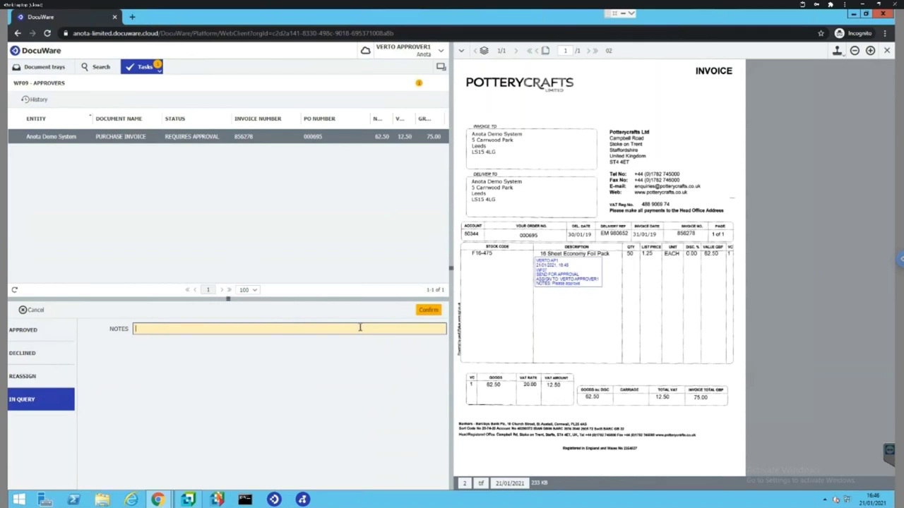
pyautogui.write('Checking what size the foil is')
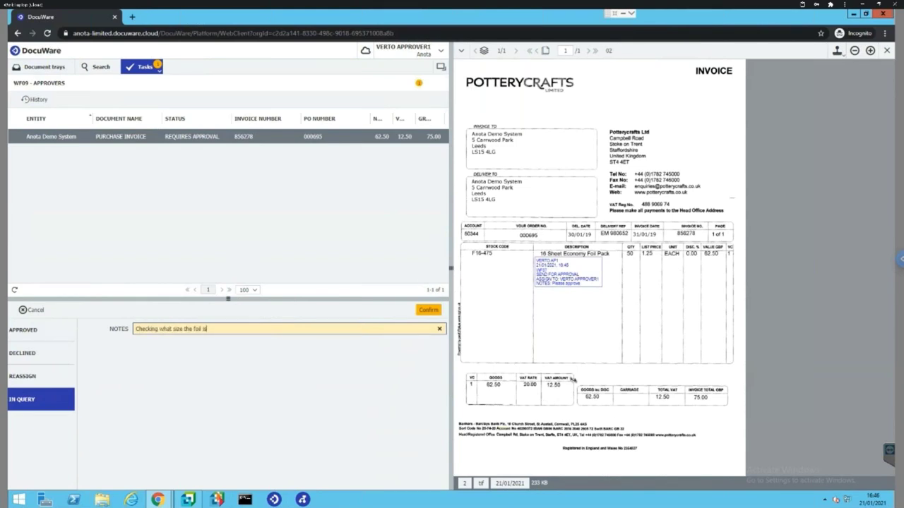
pyautogui.click(435, 314)
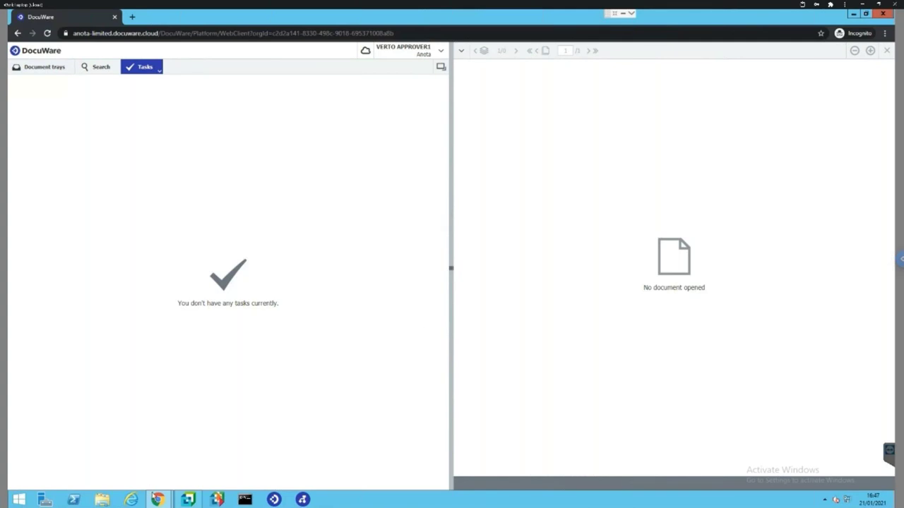
# Step: Switch to the VERTO AP1 browser session, run the VERTO DEMO general search and view the Potterycrafts Ltd purchase invoice and its status
pyautogui.click(157, 499)
pyautogui.click(113, 433)
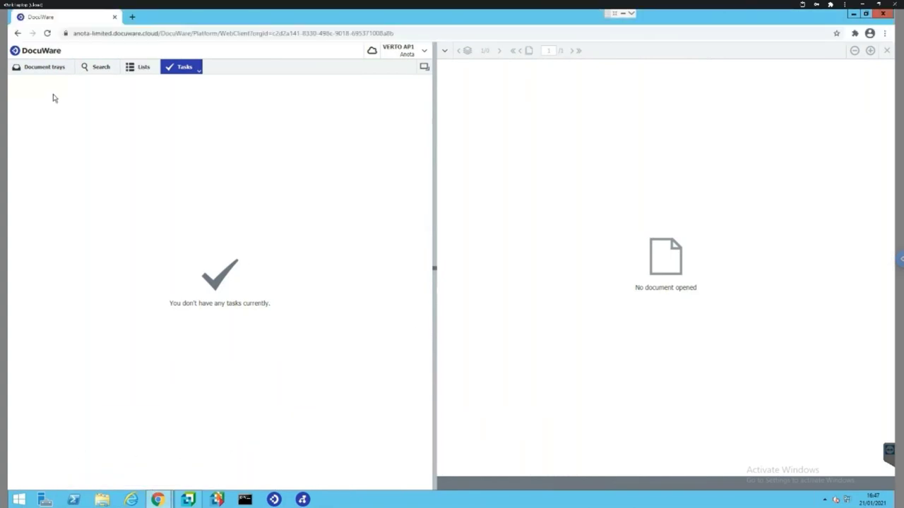
pyautogui.click(101, 67)
pyautogui.click(413, 99)
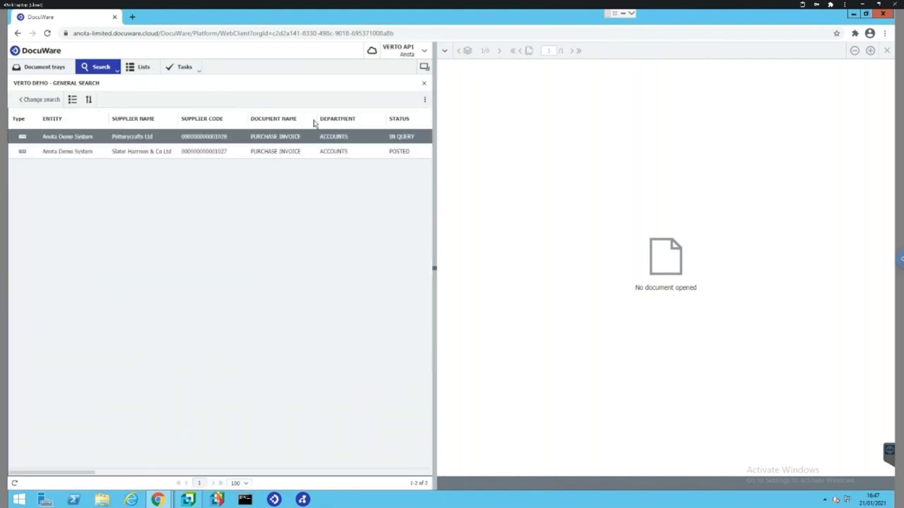
pyautogui.click(403, 142)
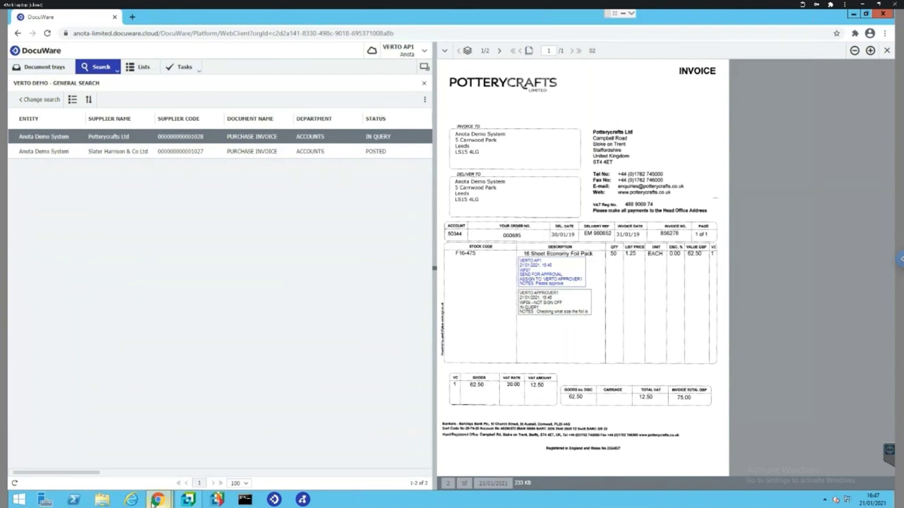
# Step: Return to the VERTO APPROVER1 browser session and open the IN QUERY purchase invoice from the WF09 - APPROVERS tasks
pyautogui.moveTo(153, 500)
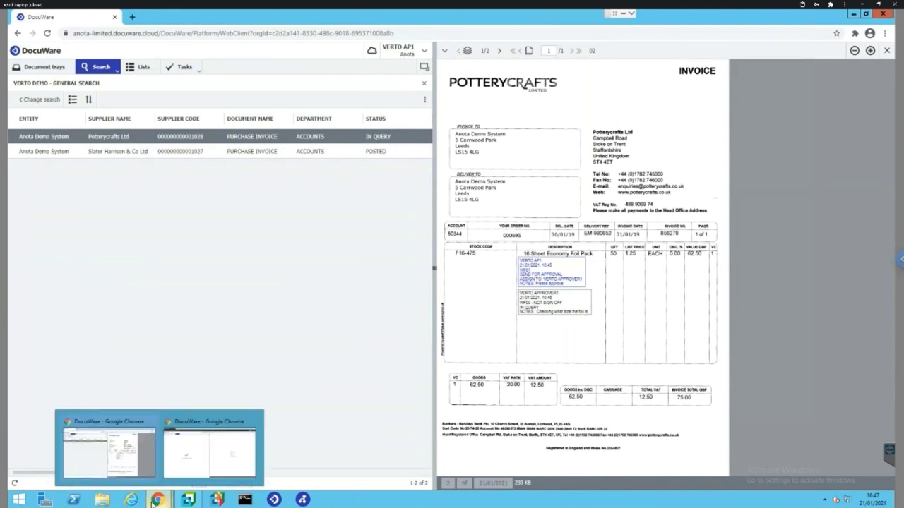
pyautogui.click(224, 454)
pyautogui.click(185, 144)
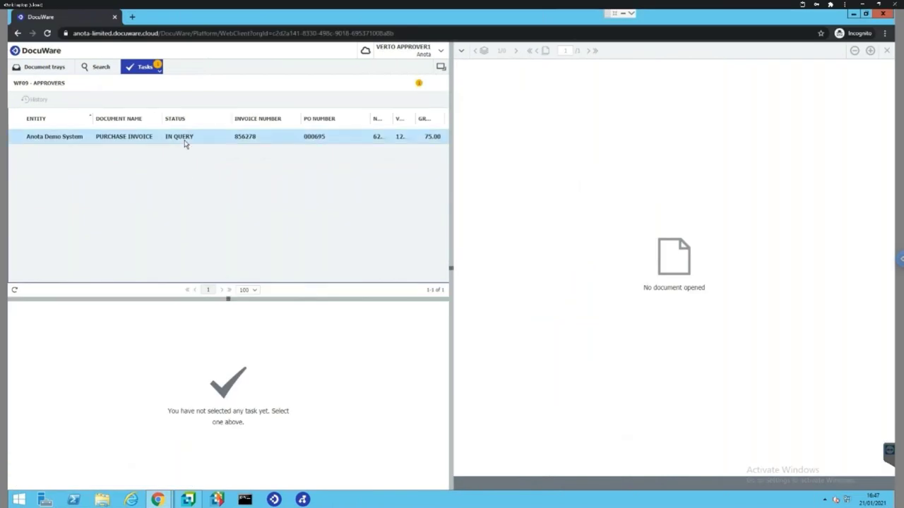
pyautogui.click(185, 140)
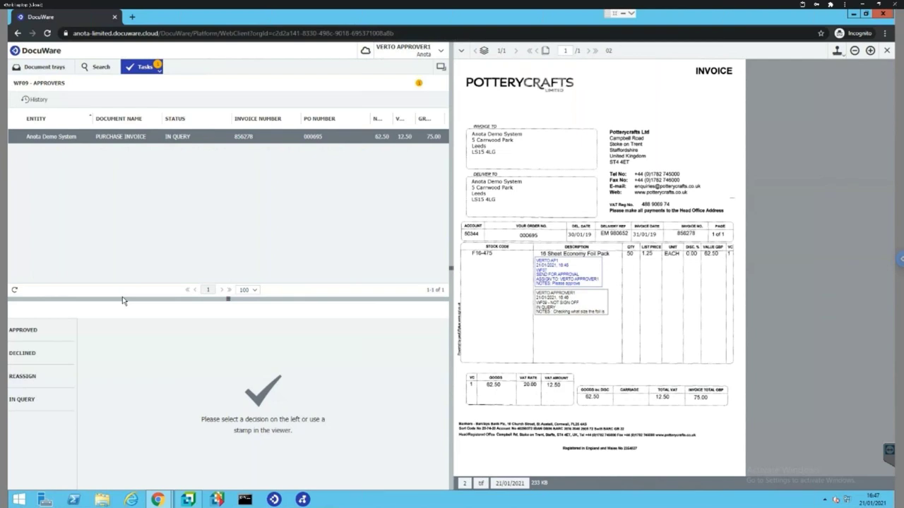
# Step: Mark the invoice as APPROVED with the note "This looks good" and confirm the decision
pyautogui.click(42, 342)
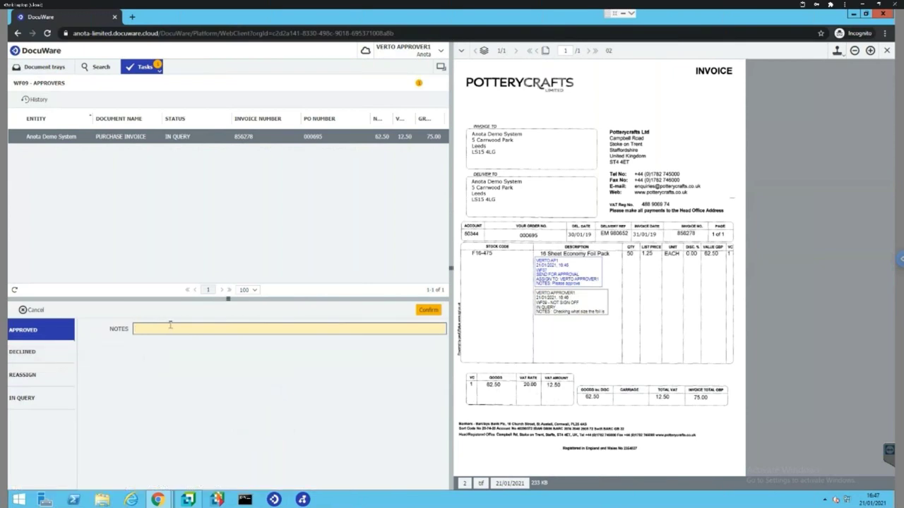
pyautogui.click(171, 327)
pyautogui.write('This looks good')
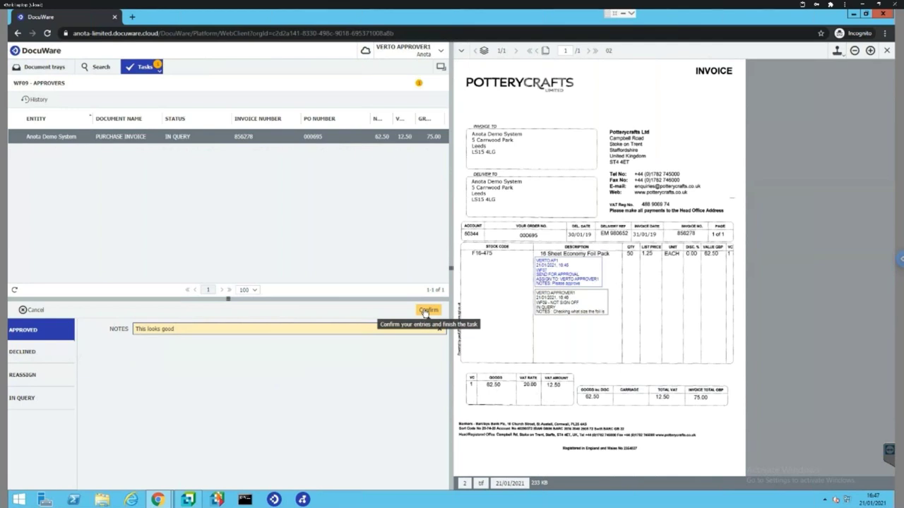
pyautogui.click(427, 312)
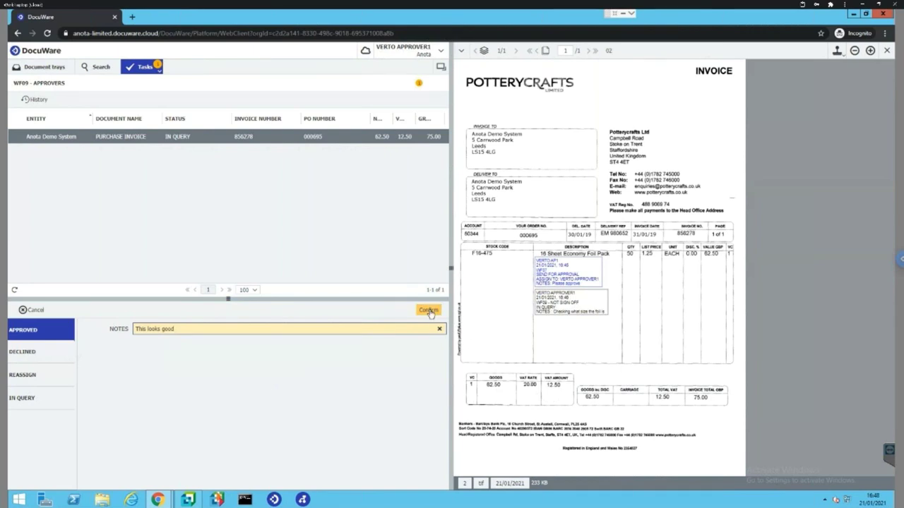
pyautogui.click(429, 312)
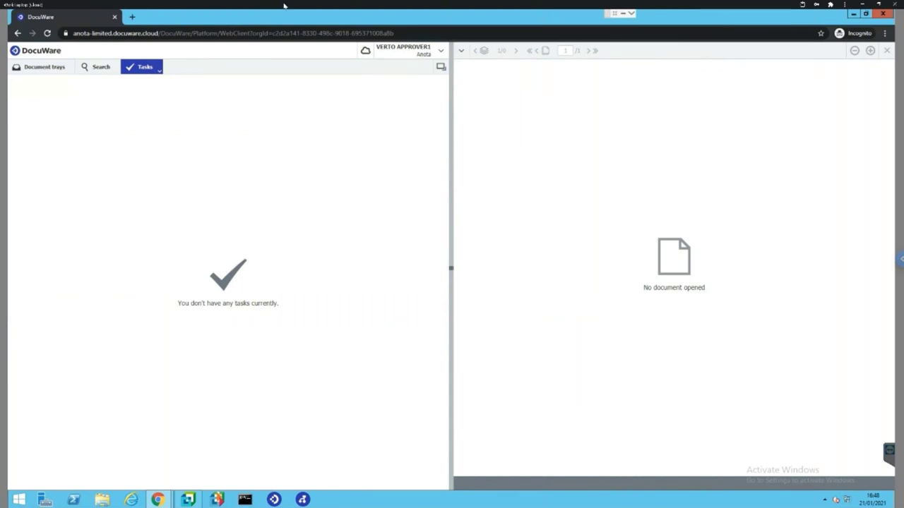
# Step: Go back to the VERTO AP1 session and open the approved purchase invoice from its WF10 - APPROVED/DECLINED task
pyautogui.click(853, 14)
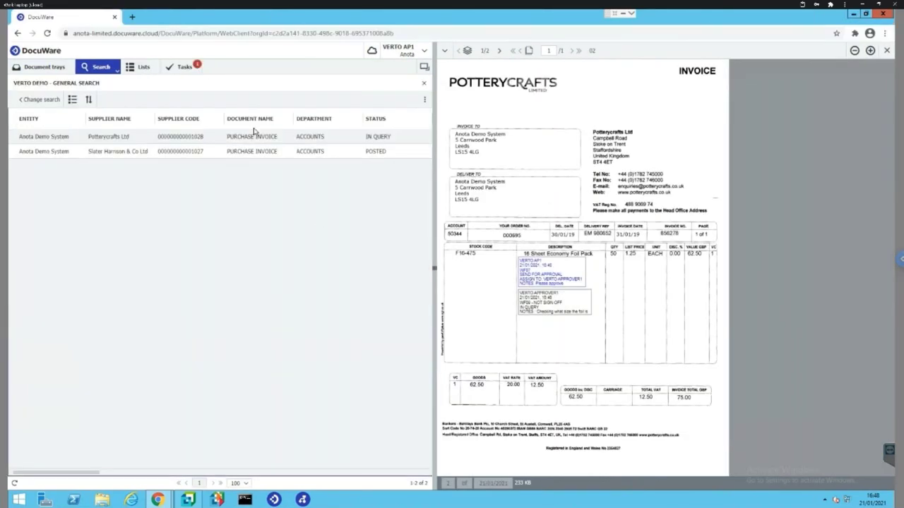
pyautogui.click(183, 67)
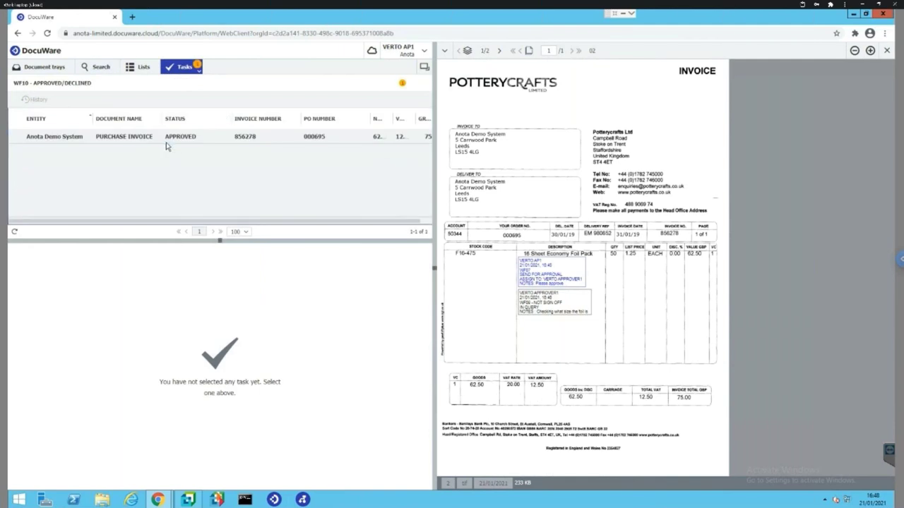
pyautogui.click(176, 136)
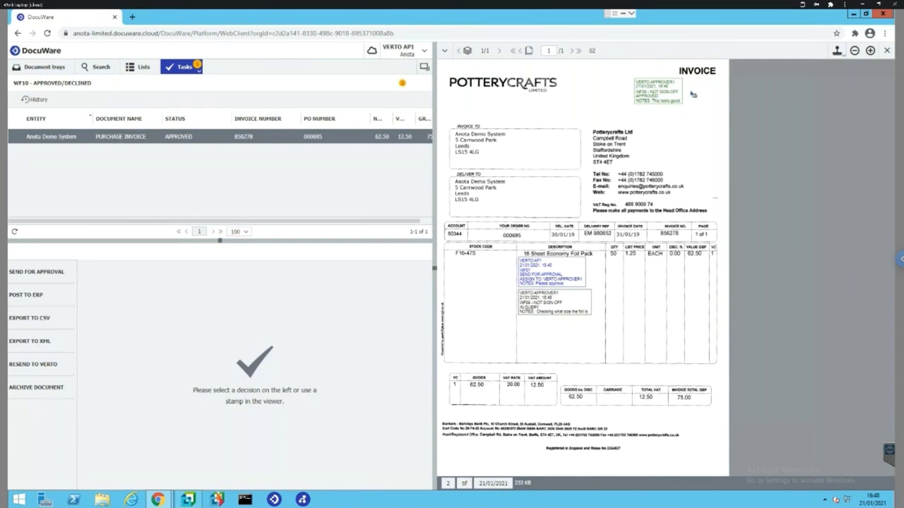
# Step: Review the SEND FOR APPROVAL, POST TO ERP, RESEND TO VERTO and ARCHIVE DOCUMENT decisions for the approved invoice
pyautogui.click(37, 272)
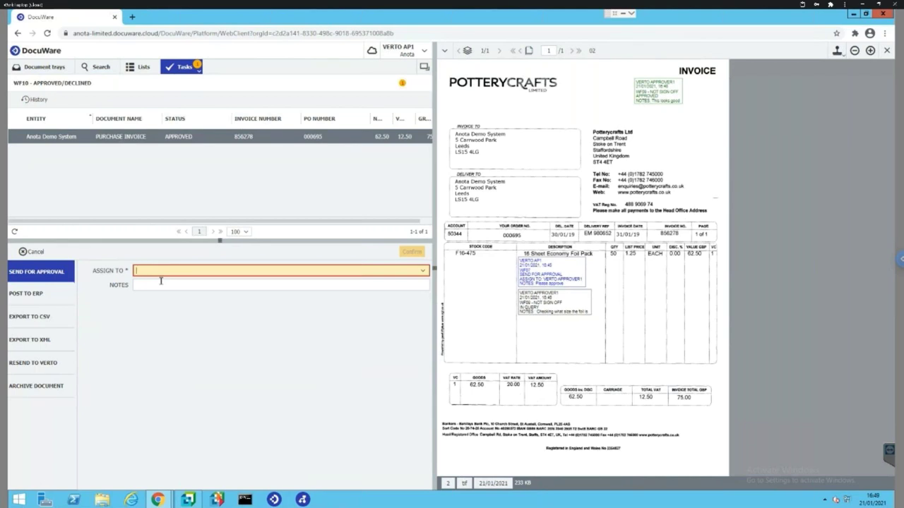
pyautogui.click(49, 296)
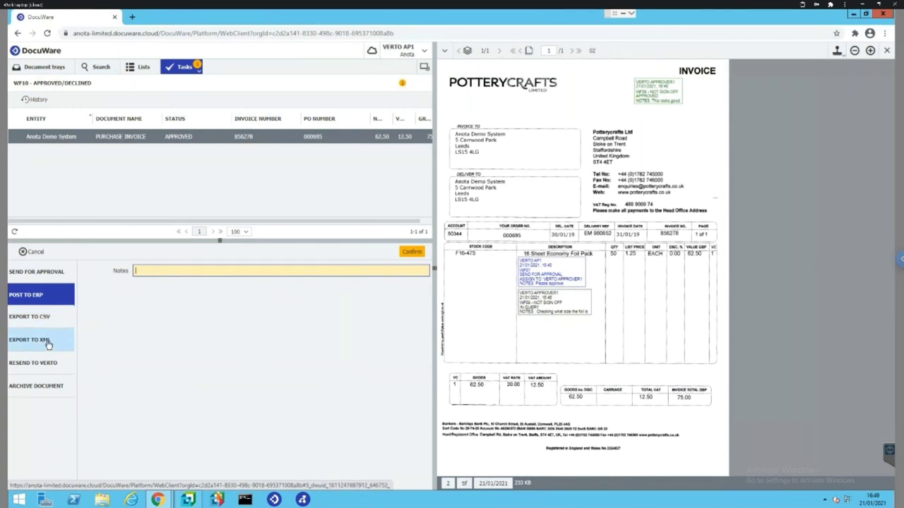
pyautogui.click(40, 365)
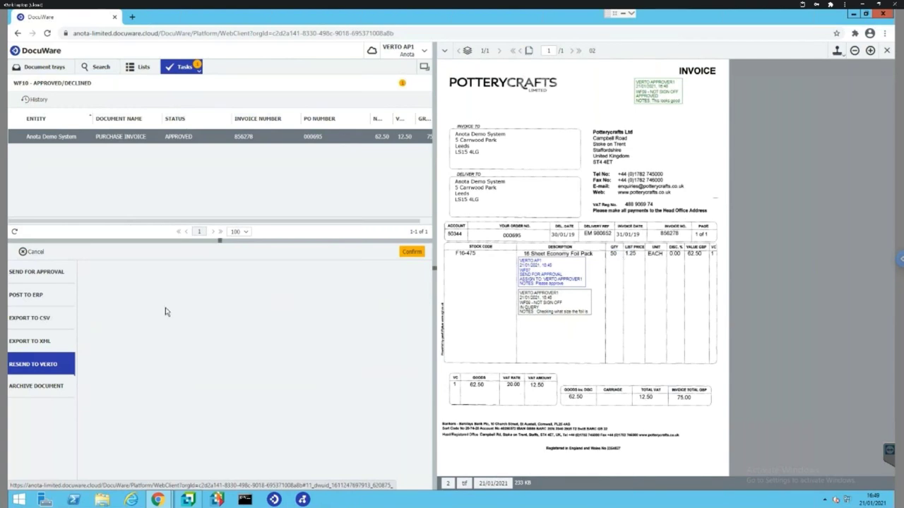
pyautogui.click(33, 392)
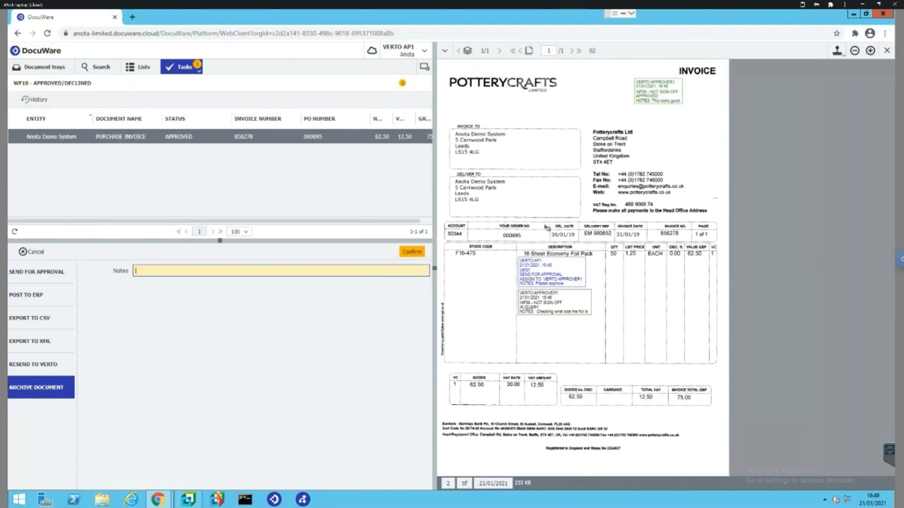
# Step: Choose POST TO ERP for the approved invoice with the note "Aproved and valid" and confirm the decision
pyautogui.click(33, 295)
pyautogui.click(159, 274)
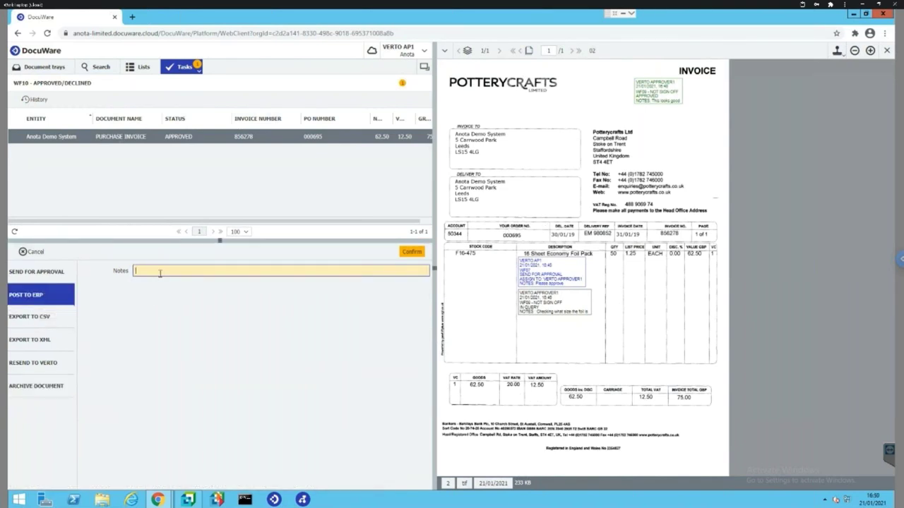
pyautogui.write('Aproved and valid')
pyautogui.doubleClick(143, 271)
pyautogui.click(412, 252)
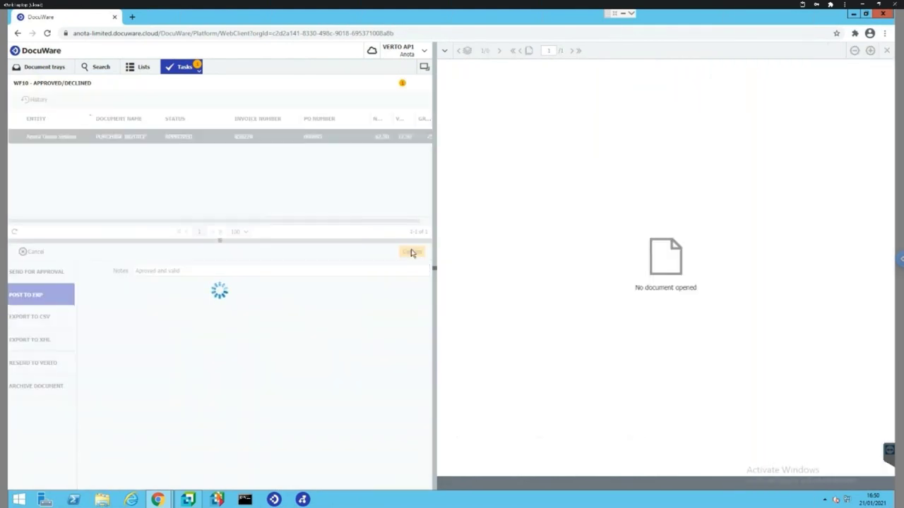
# Step: Open the VERTO - TL - POSTING list and view the stamped purchase invoice in it
pyautogui.click(139, 68)
pyautogui.click(134, 88)
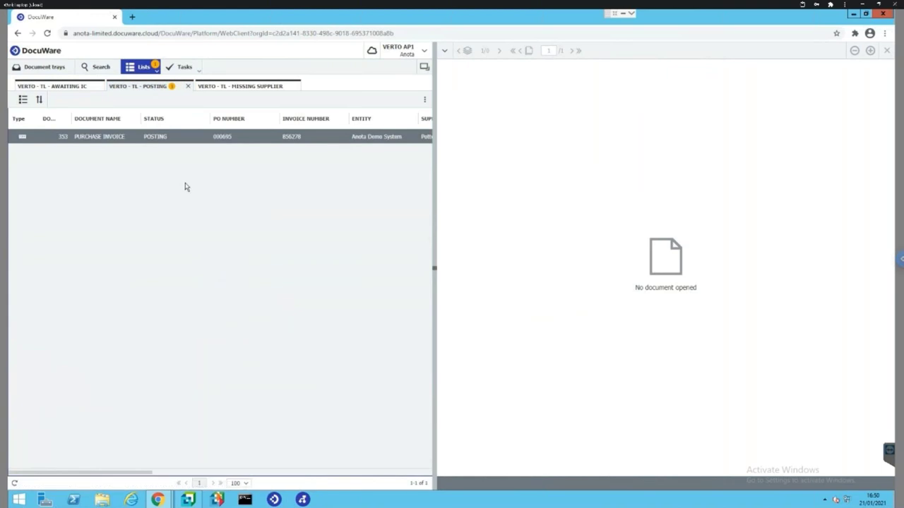
pyautogui.click(210, 137)
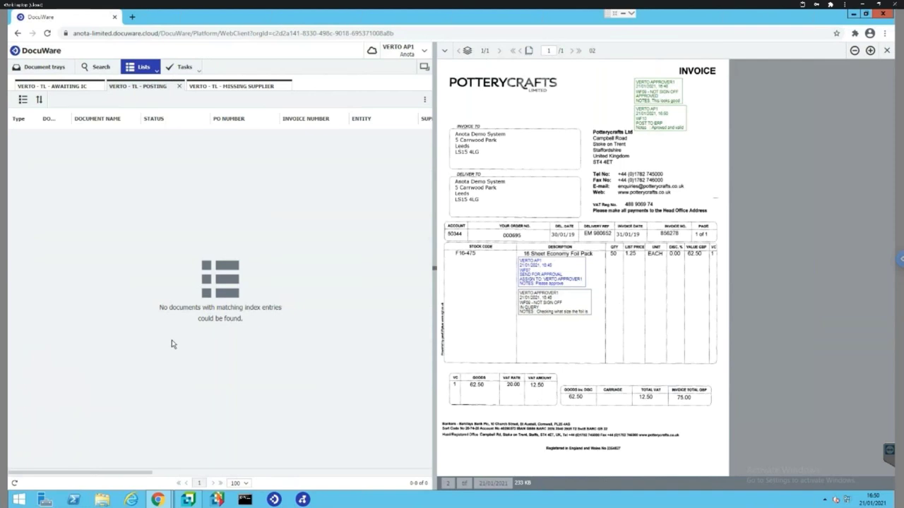
# Step: Switch to the SYSPRO AP Supplier Query, advance to supplier Potterycrafts Ltd and check its posted invoice
pyautogui.click(187, 500)
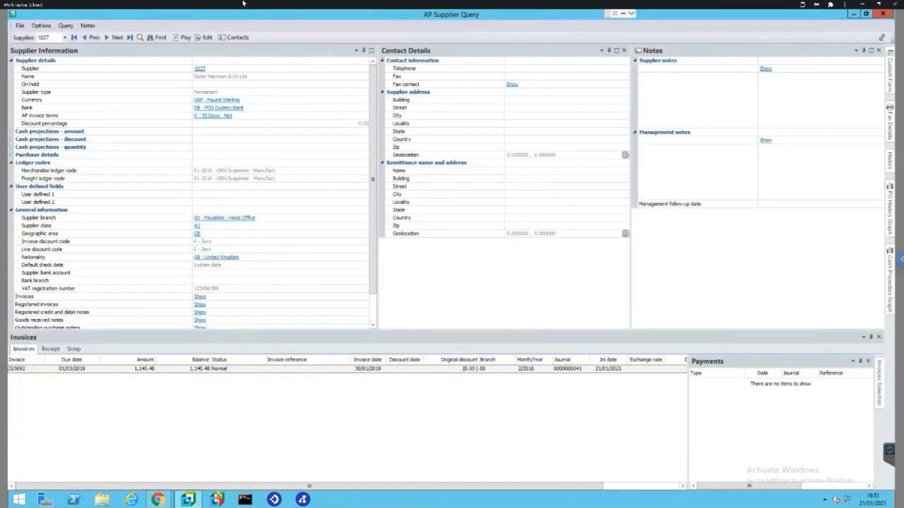
pyautogui.click(117, 38)
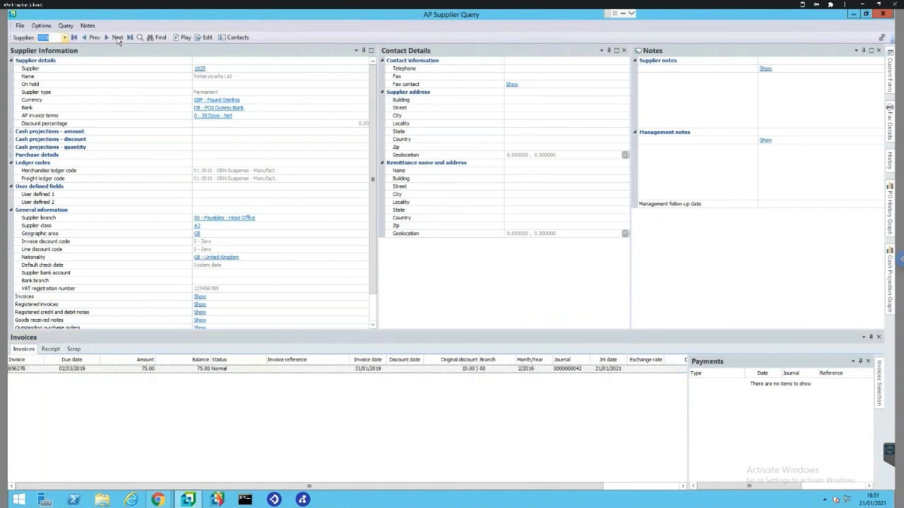
pyautogui.click(133, 372)
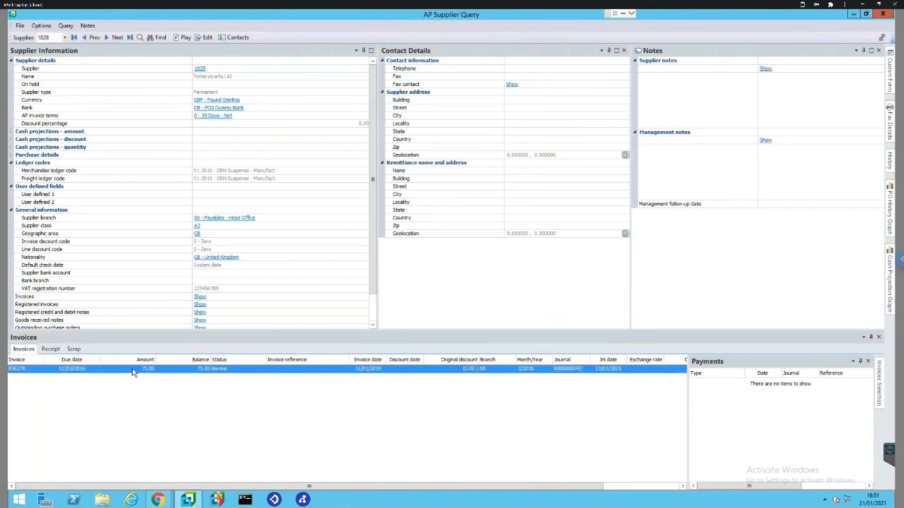
pyautogui.click(134, 372)
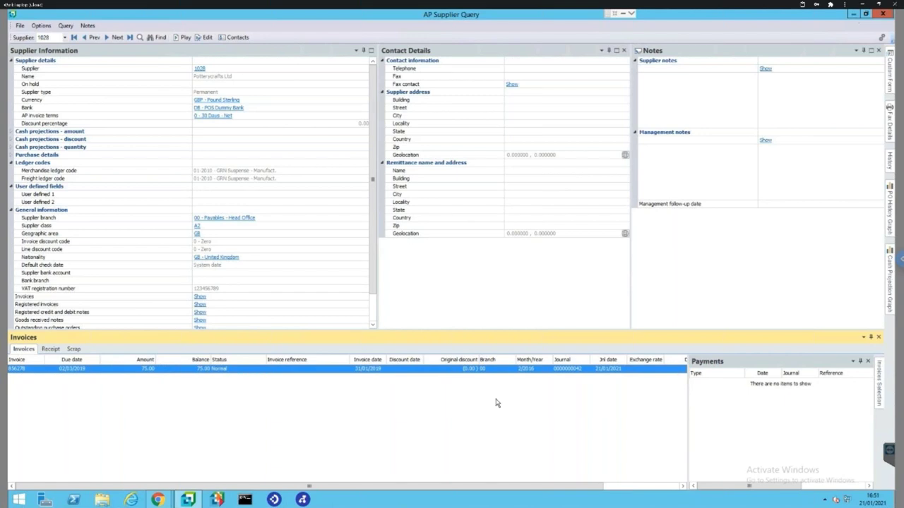
# Step: Switch back to the VERTO AP1 DocuWare session and open the INBOX-VERTO AP1 document tray
pyautogui.click(157, 500)
pyautogui.click(109, 443)
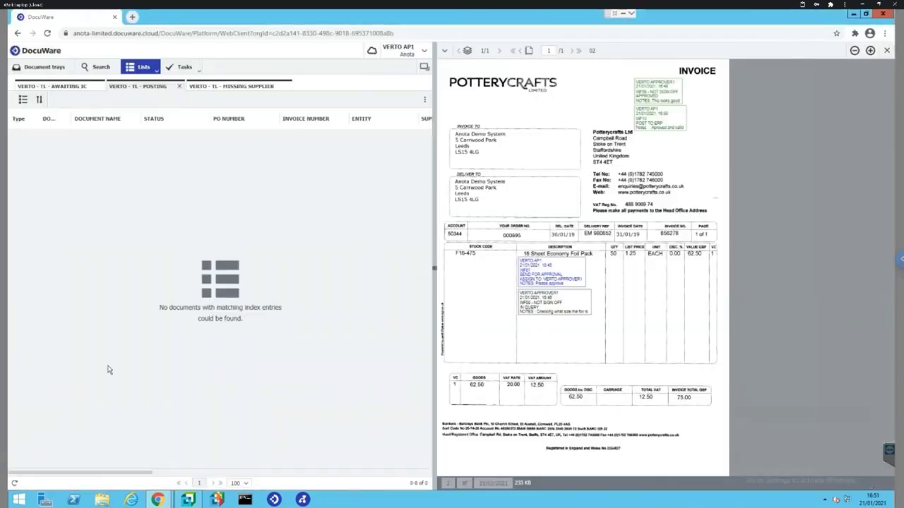
pyautogui.click(56, 71)
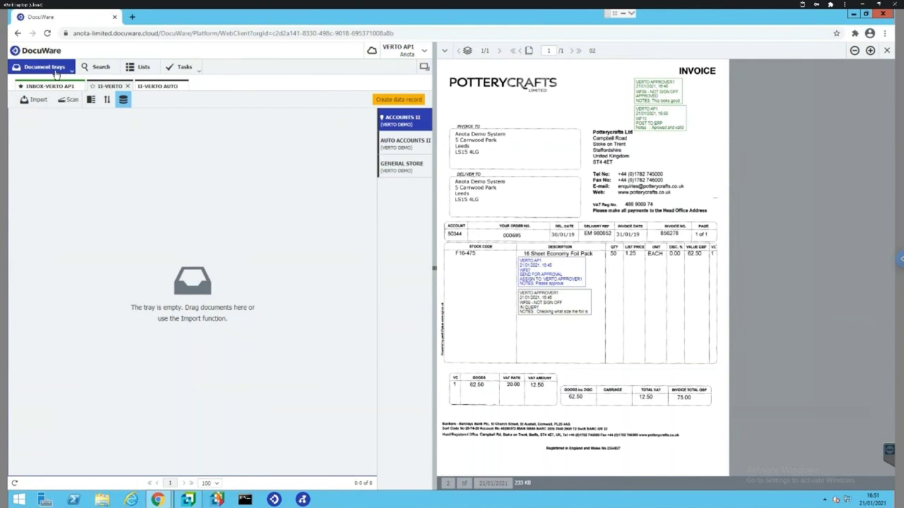
pyautogui.click(49, 86)
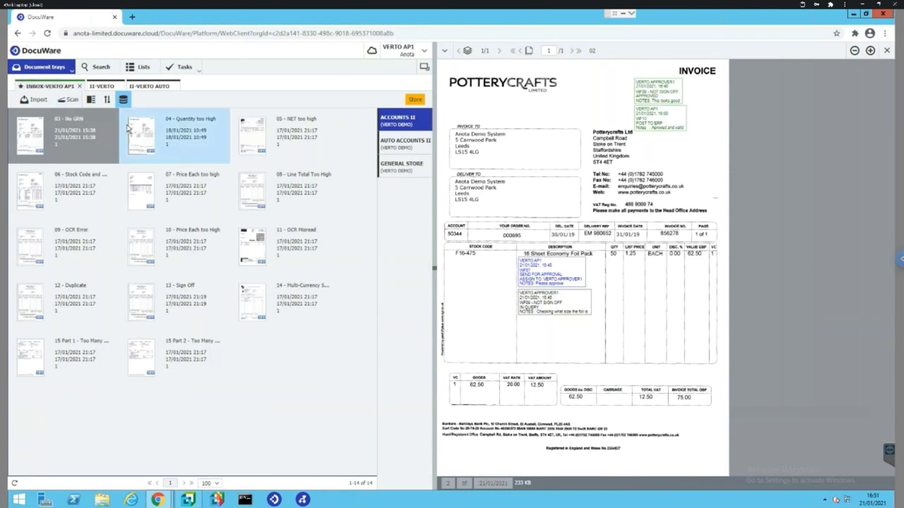
# Step: Move the "04 - Quantity too High" invoice to the II-VERTO AUTO tray and open its AUTO ACCOUNTS II store form
pyautogui.click(160, 136)
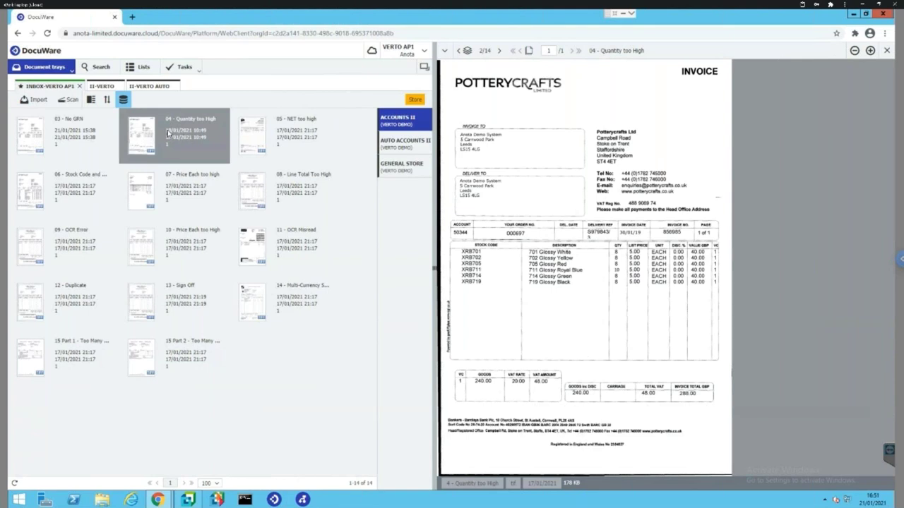
pyautogui.moveTo(156, 148); pyautogui.dragTo(151, 91)
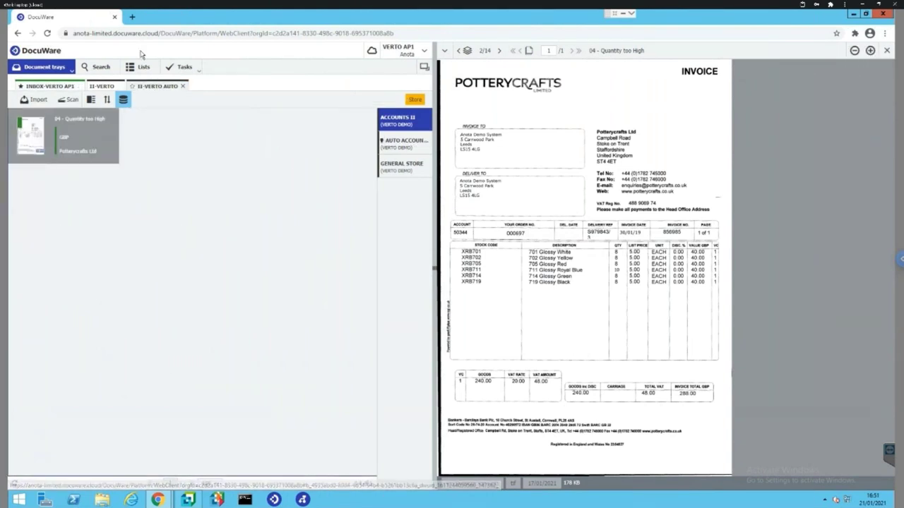
pyautogui.moveTo(55, 146); pyautogui.dragTo(403, 145)
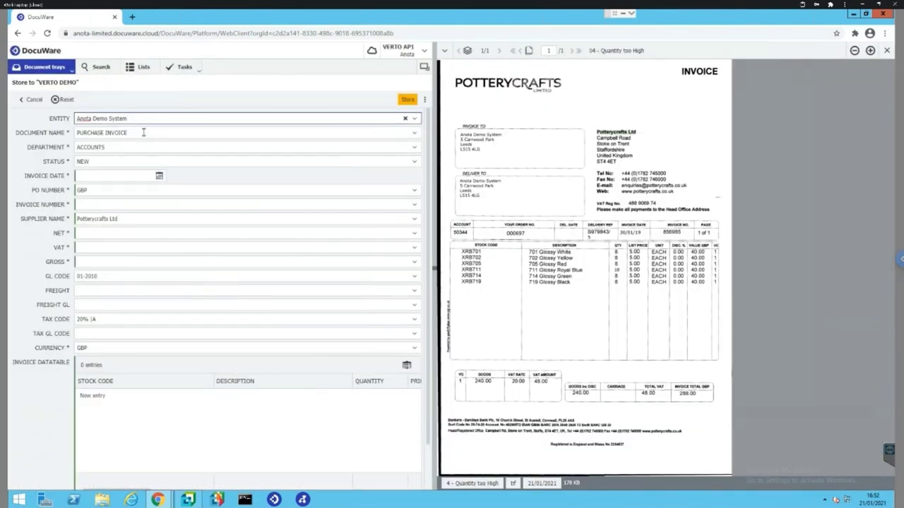
# Step: Set the invoice date to 30/01/2019 and the invoice number to 856985, and capture the PO number from the document
pyautogui.click(103, 177)
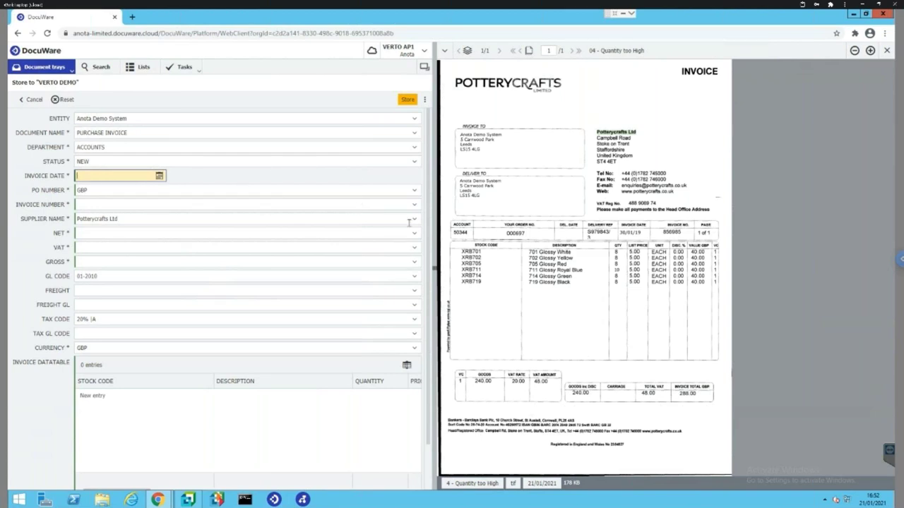
pyautogui.moveTo(620, 234); pyautogui.dragTo(641, 236)
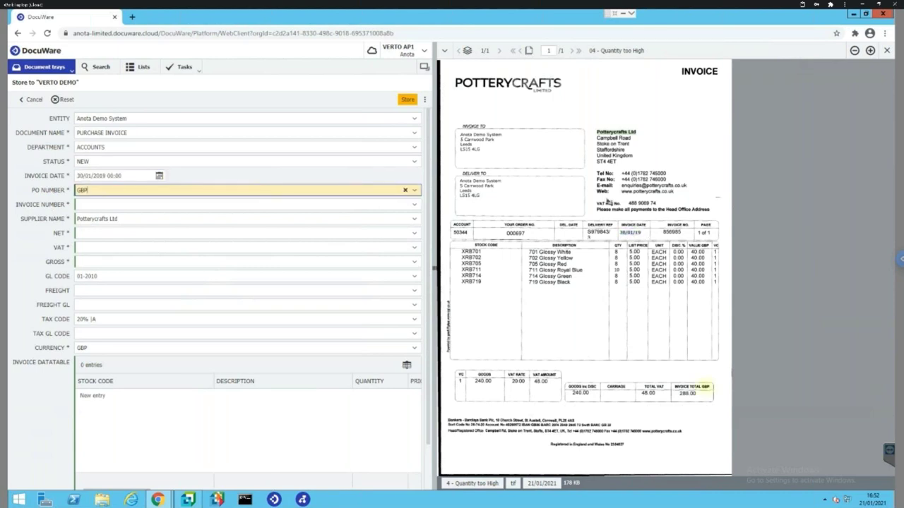
pyautogui.moveTo(504, 233); pyautogui.dragTo(538, 238)
pyautogui.moveTo(664, 233); pyautogui.dragTo(685, 235)
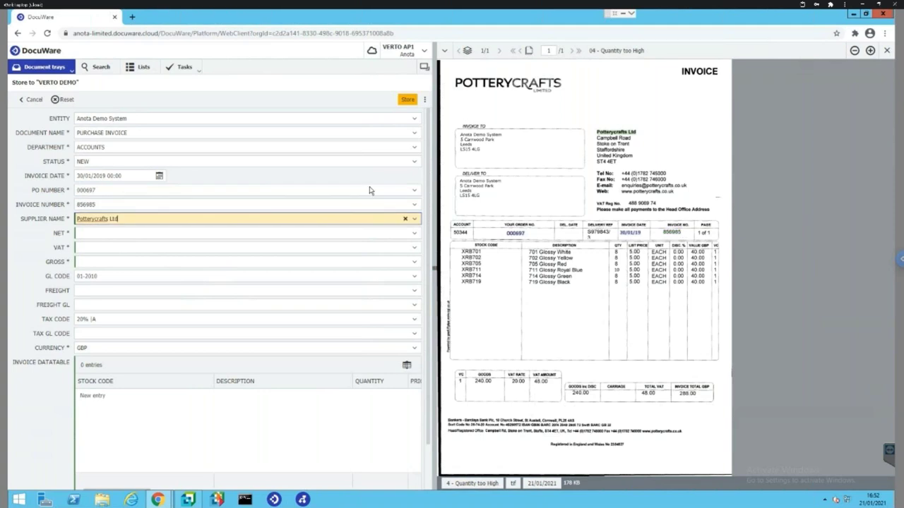
# Step: Capture the supplier name from the invoice and set NET to 240.00, VAT to 48.00 and GROSS to 288.00
pyautogui.moveTo(594, 133); pyautogui.dragTo(640, 137)
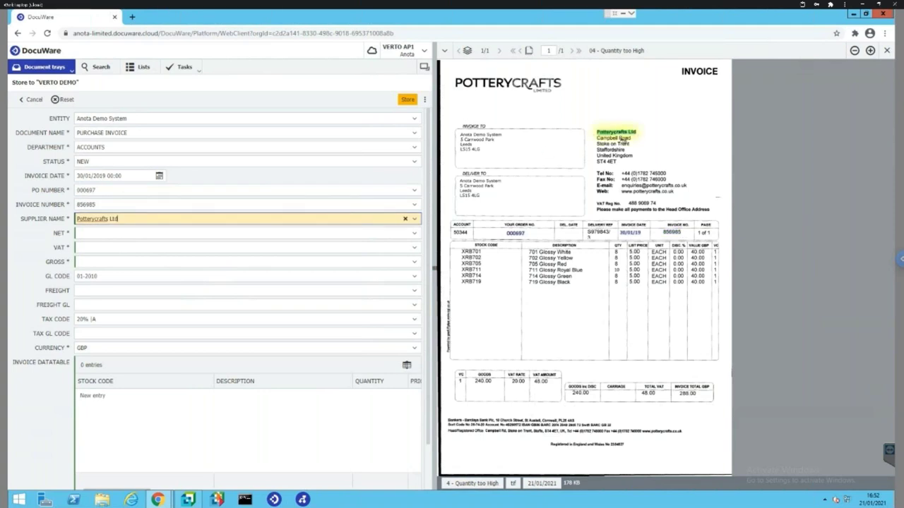
pyautogui.moveTo(624, 400); pyautogui.dragTo(587, 396)
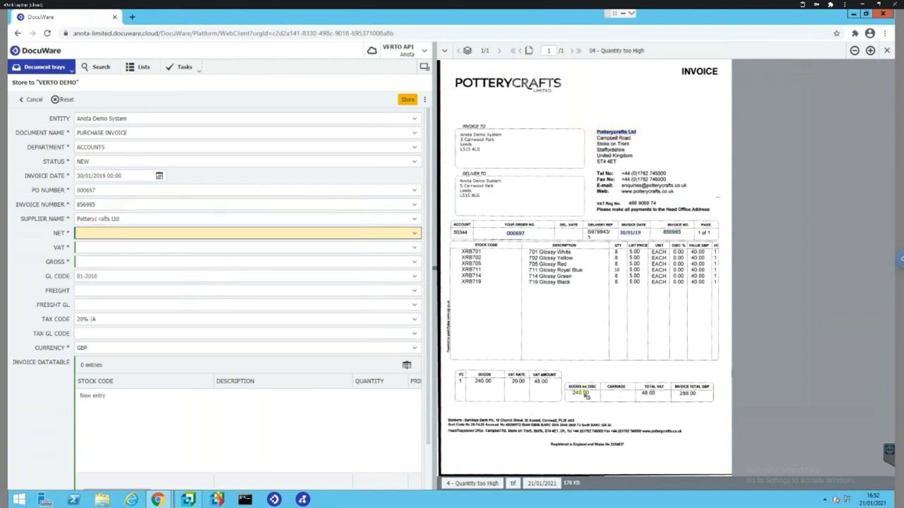
pyautogui.moveTo(648, 397); pyautogui.dragTo(679, 393)
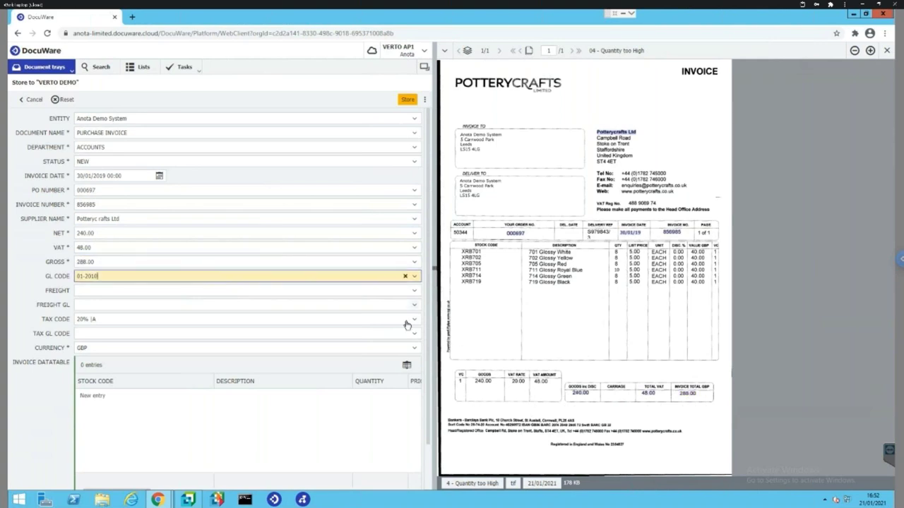